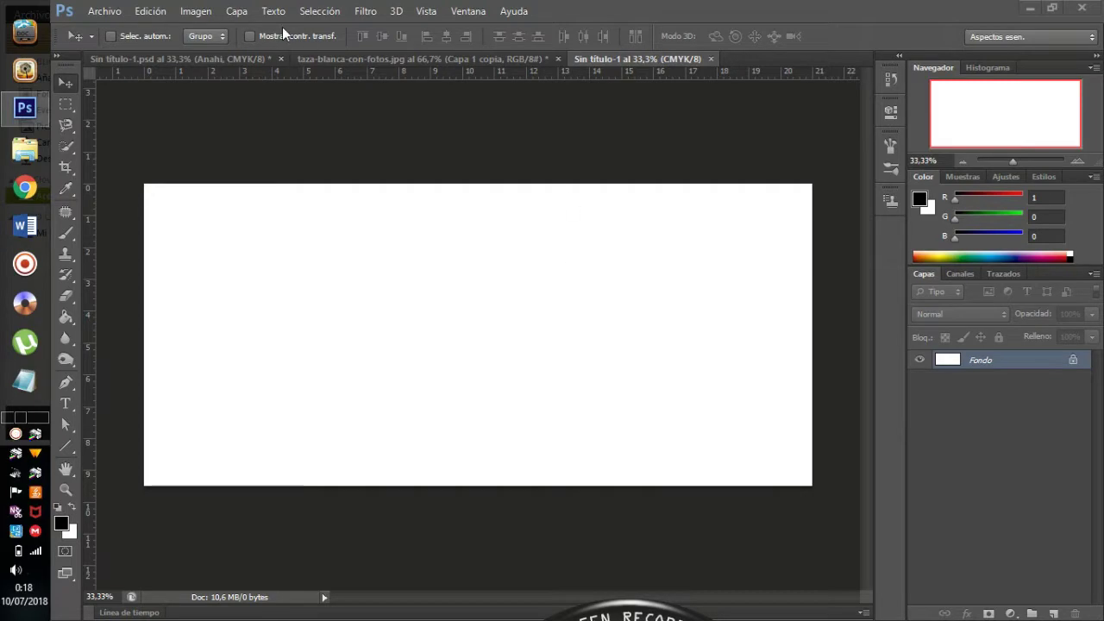
Create a 300 ppi CMYK document from the "21 cm x 9,5 cm tazas completa" preset and close the older blank document.
click(112, 10)
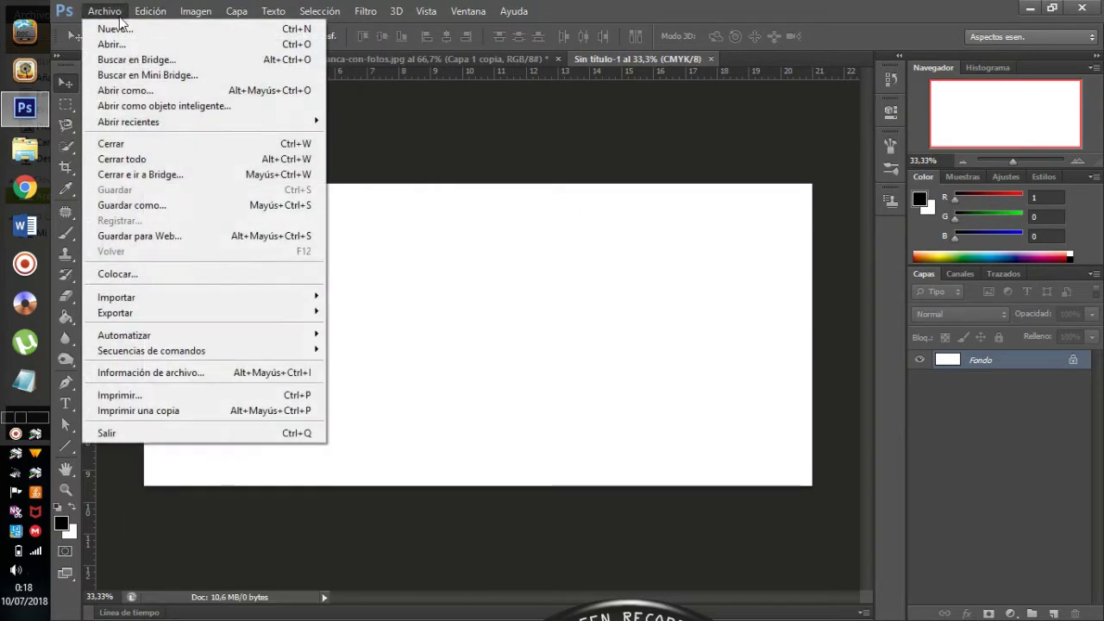
click(115, 28)
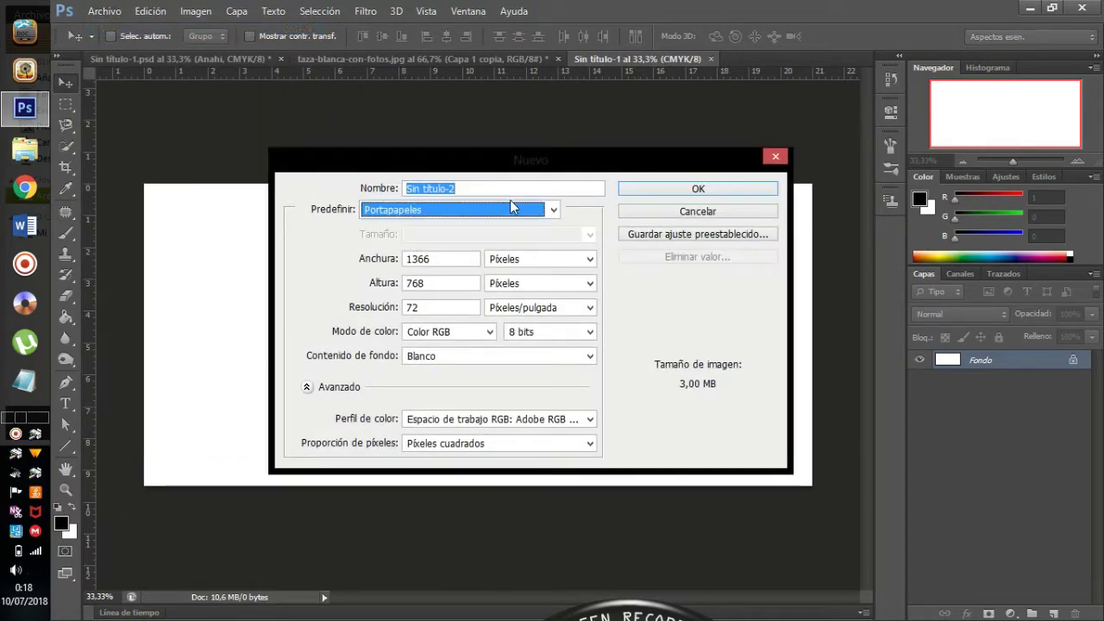
click(520, 210)
click(480, 265)
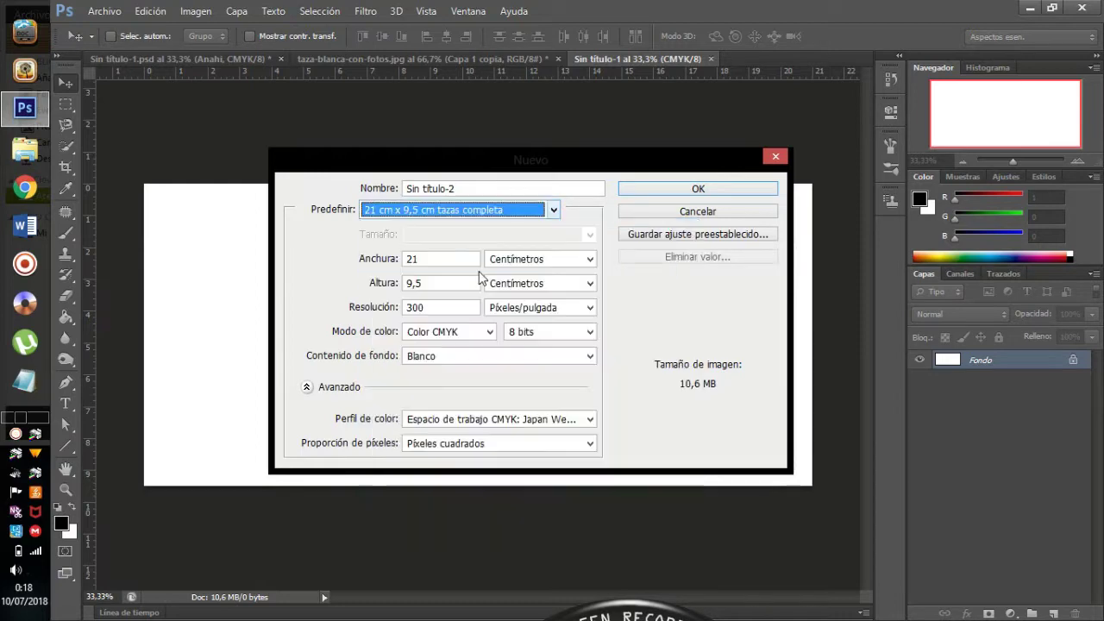
double_click(421, 259)
click(434, 286)
double_click(435, 285)
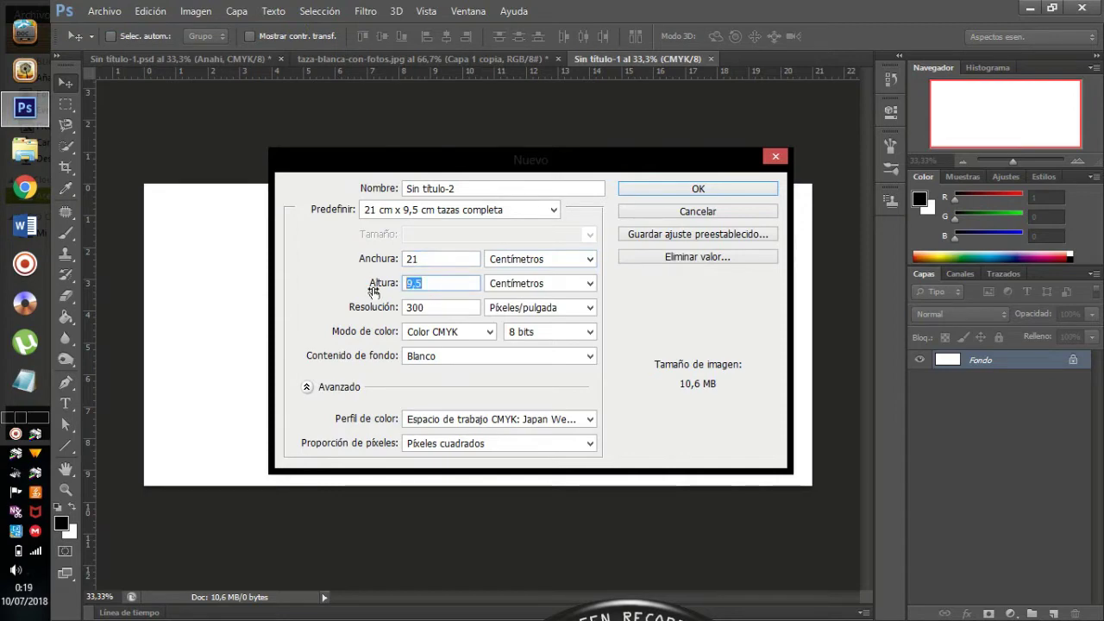
click(447, 288)
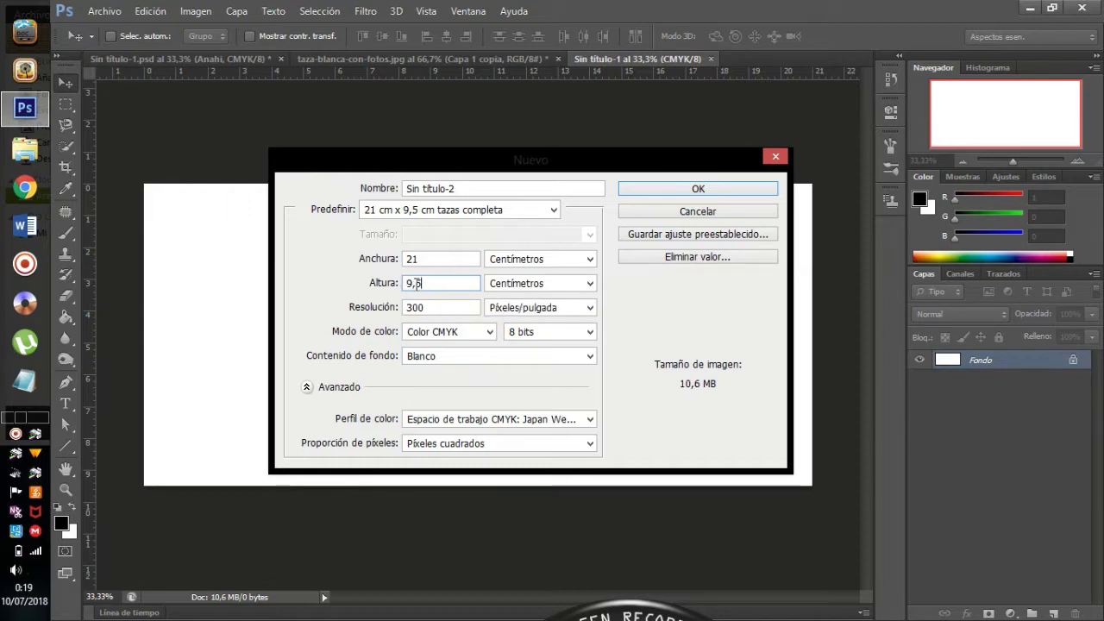
double_click(439, 308)
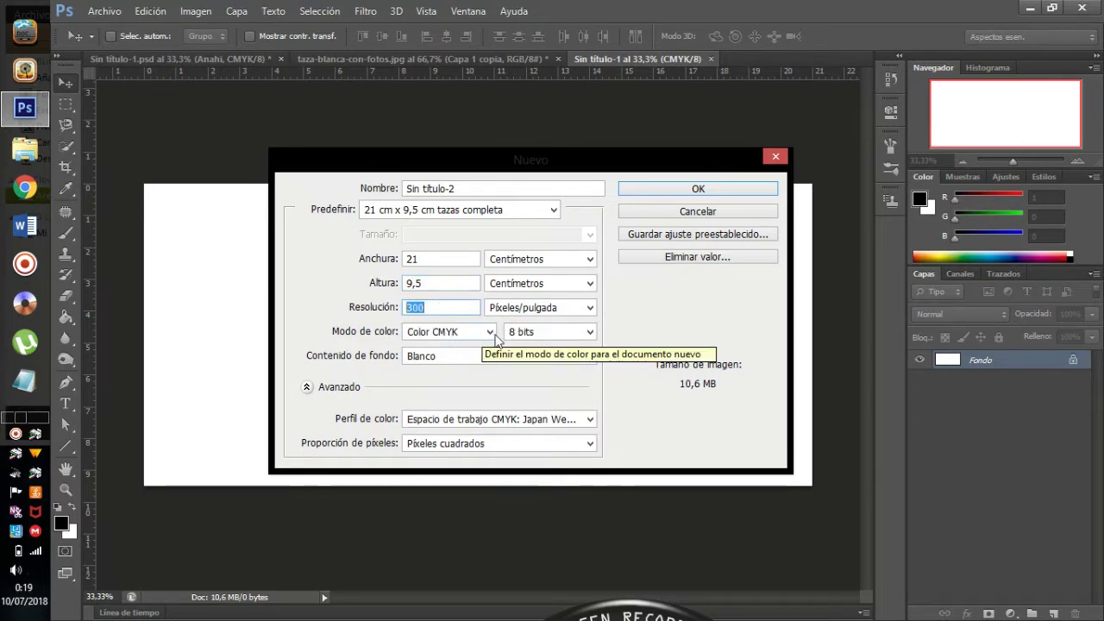
click(670, 192)
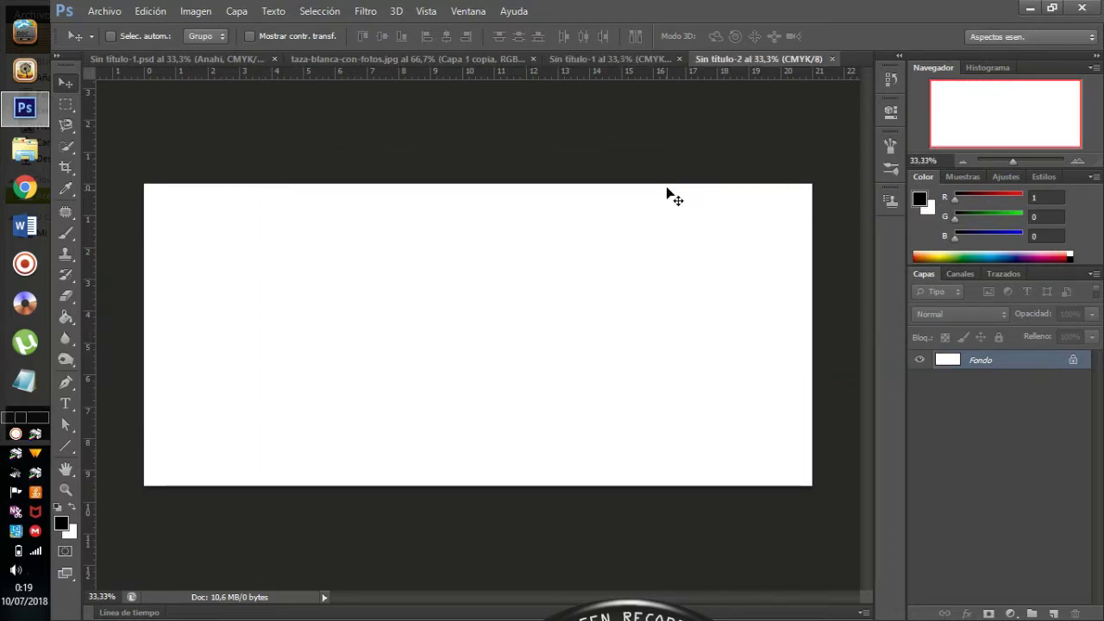
click(680, 59)
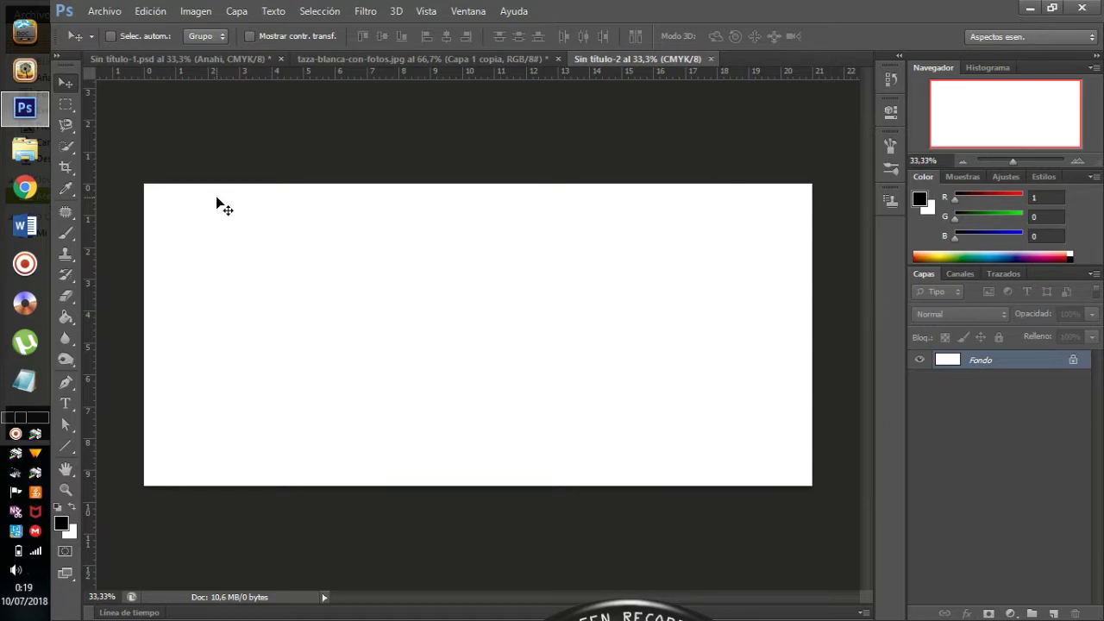
Create another blank document from the "21 cm x 8,5 cm" preset at 300 ppi in CMYK.
click(104, 10)
click(116, 30)
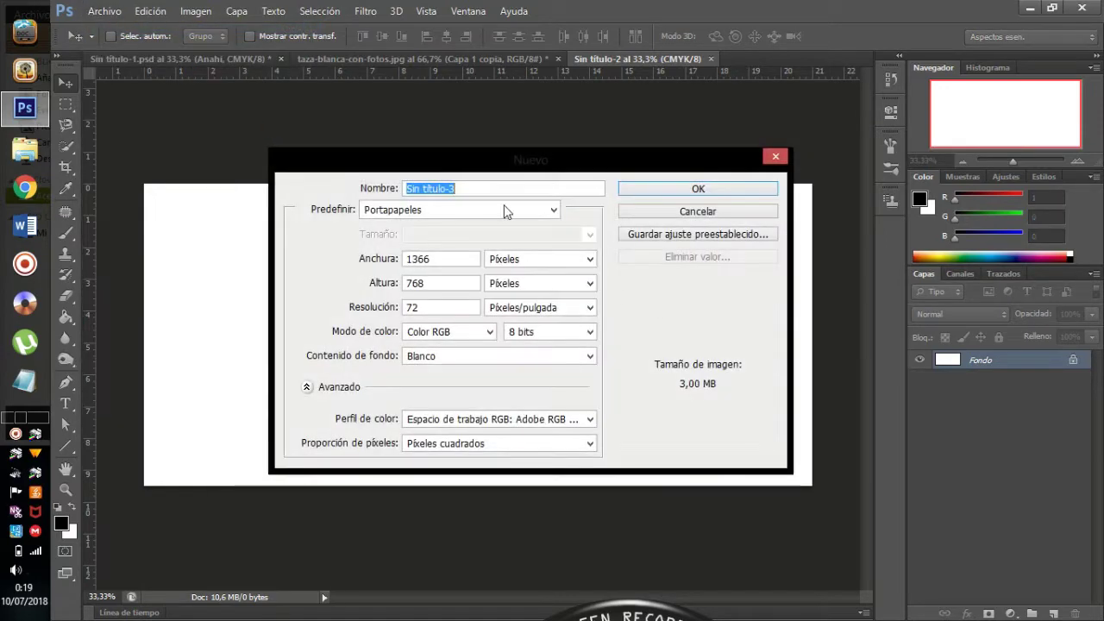
click(503, 212)
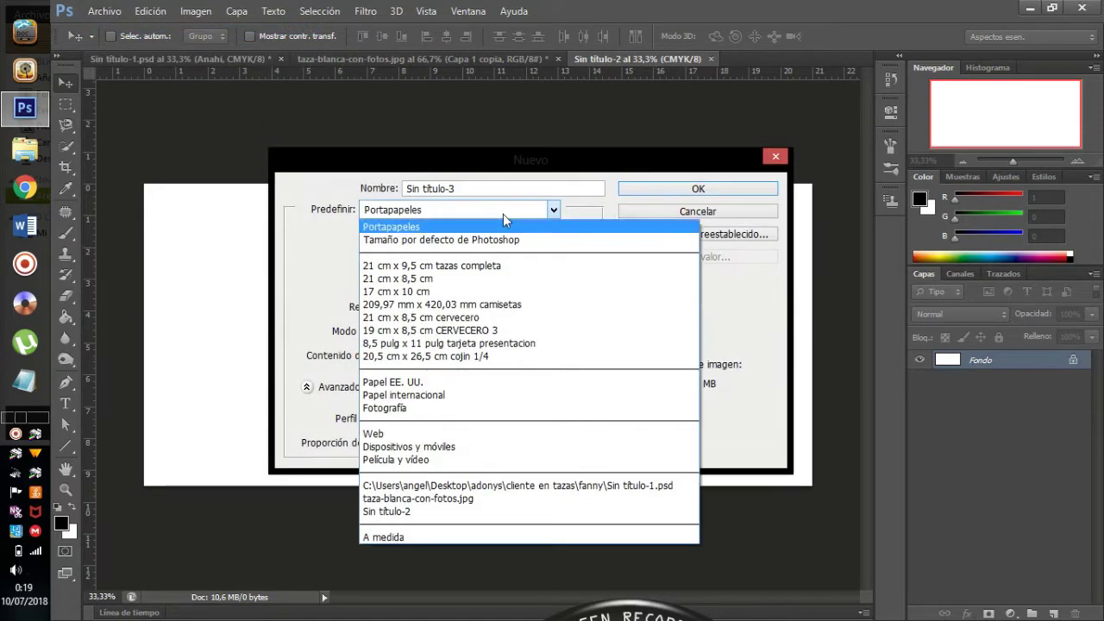
click(467, 279)
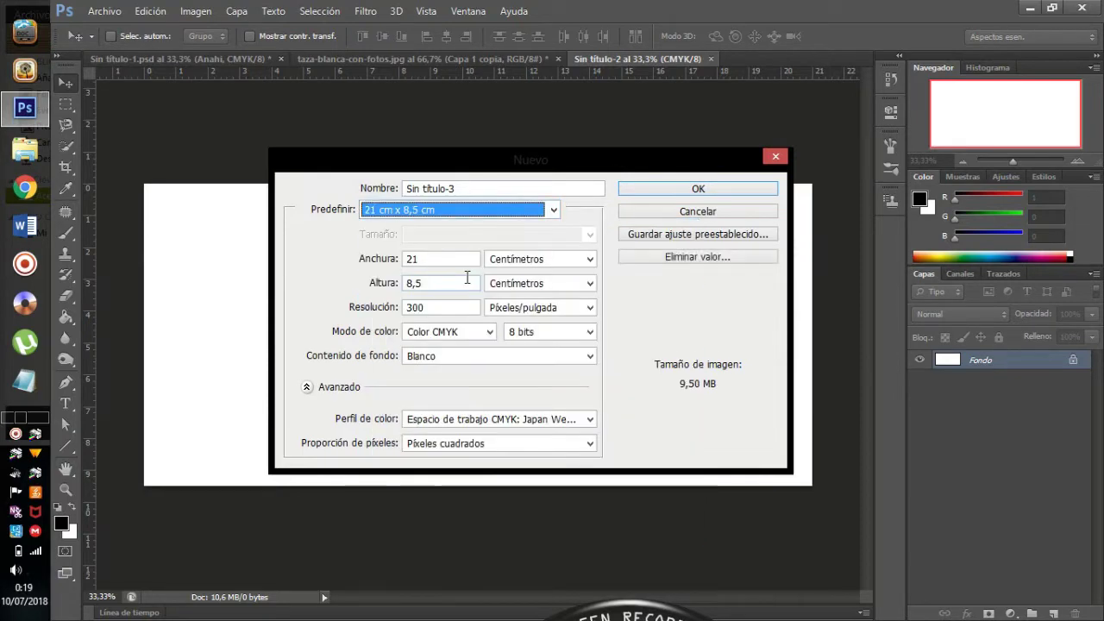
double_click(410, 285)
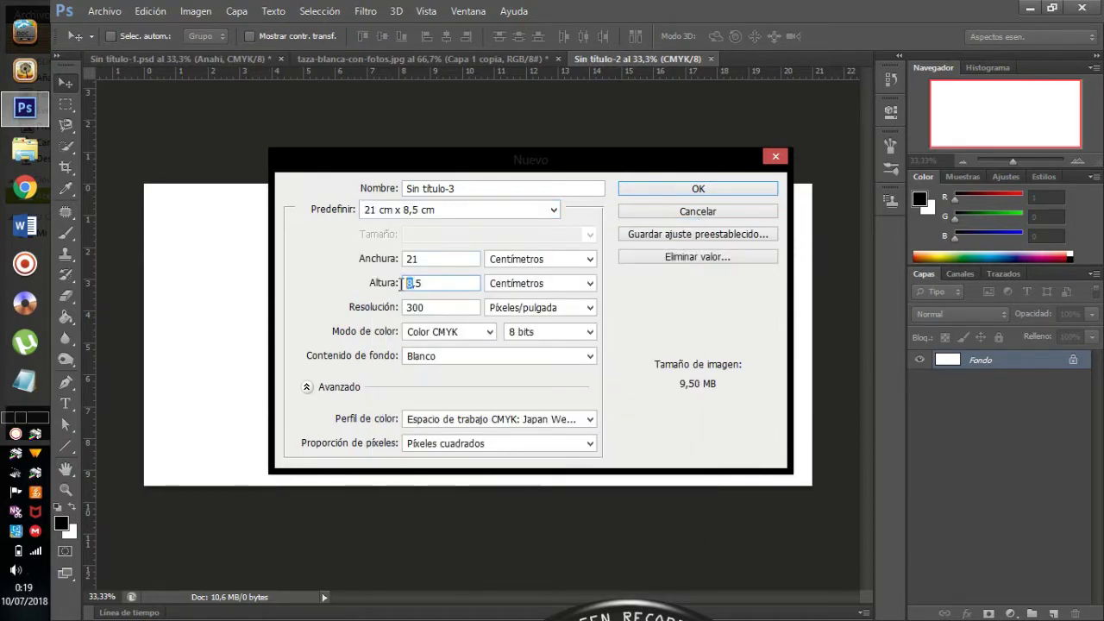
double_click(444, 283)
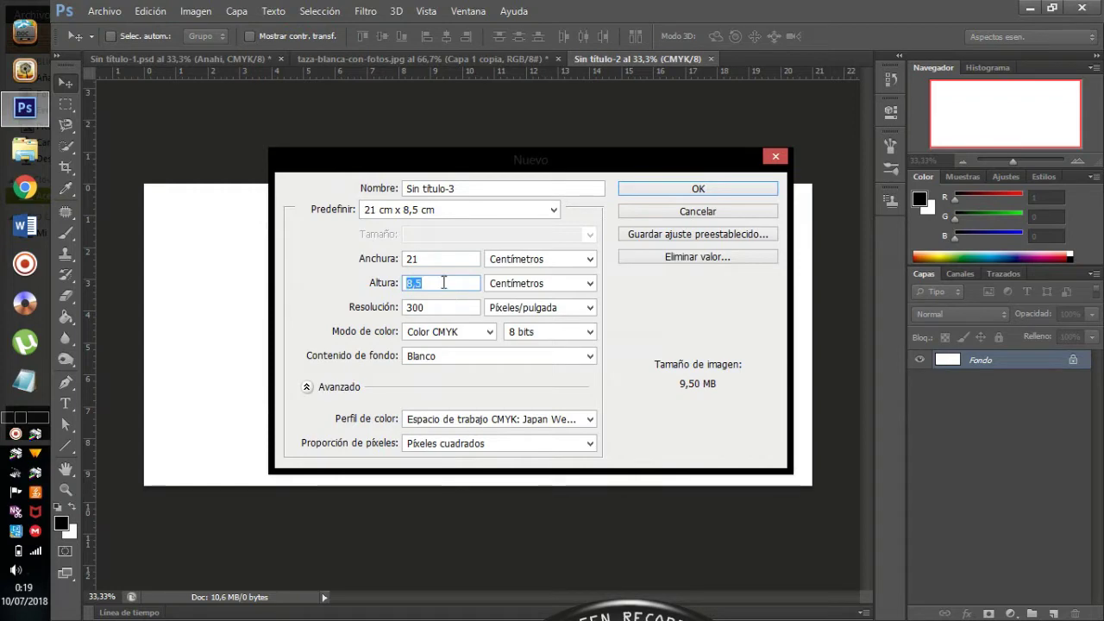
click(427, 286)
click(720, 190)
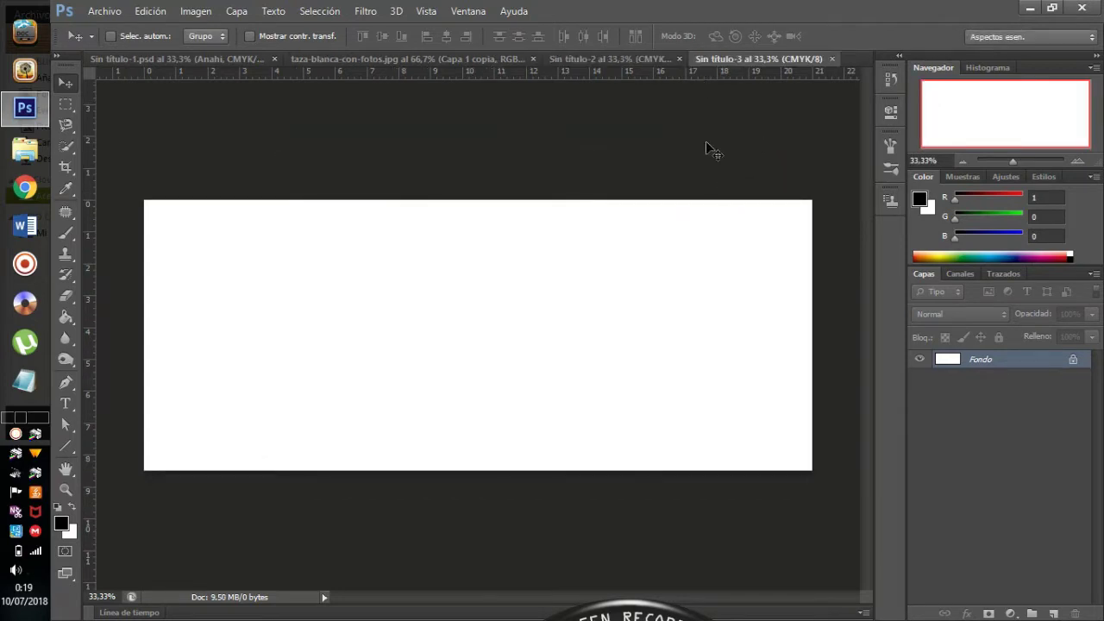
Compare the two print heights on the mug mock-up by switching the visibility of Capa 1 and Capa 1 copia.
click(377, 60)
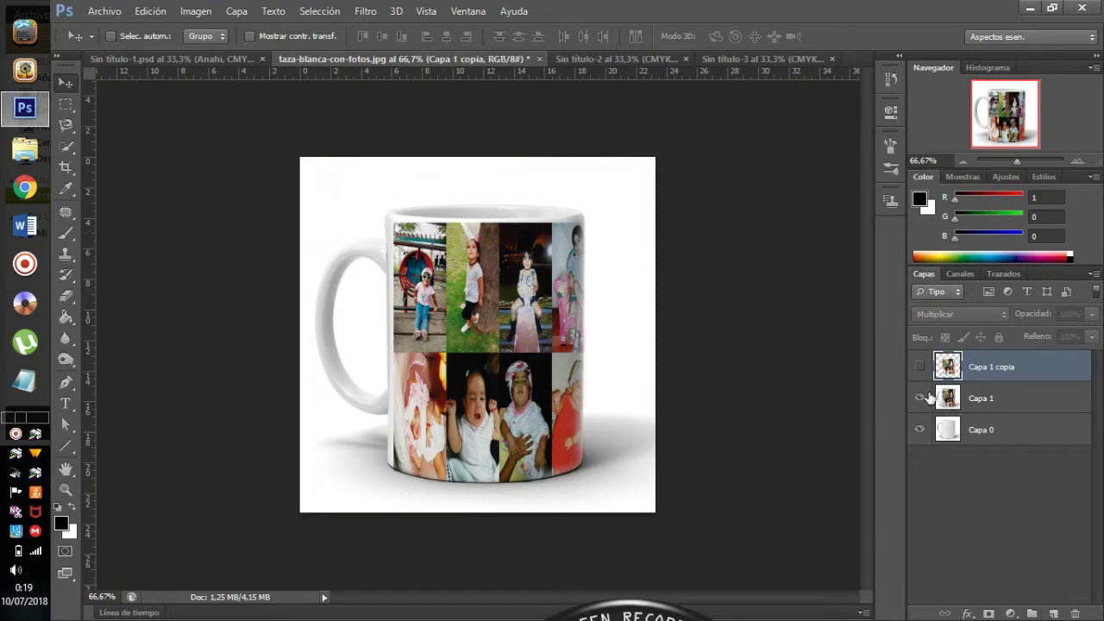
click(918, 366)
click(919, 397)
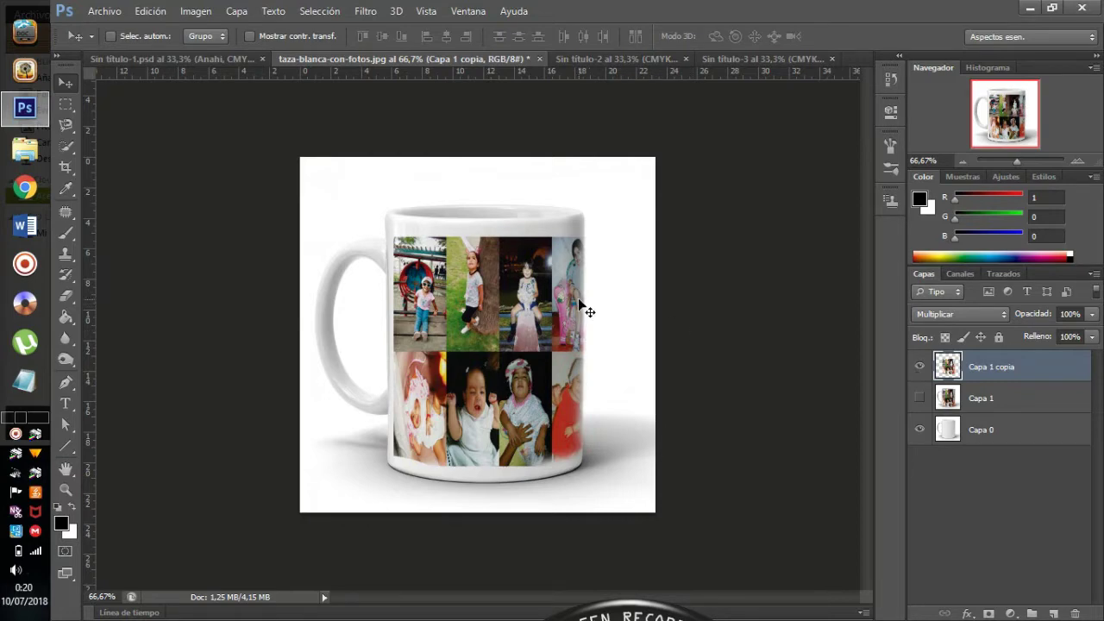
click(919, 397)
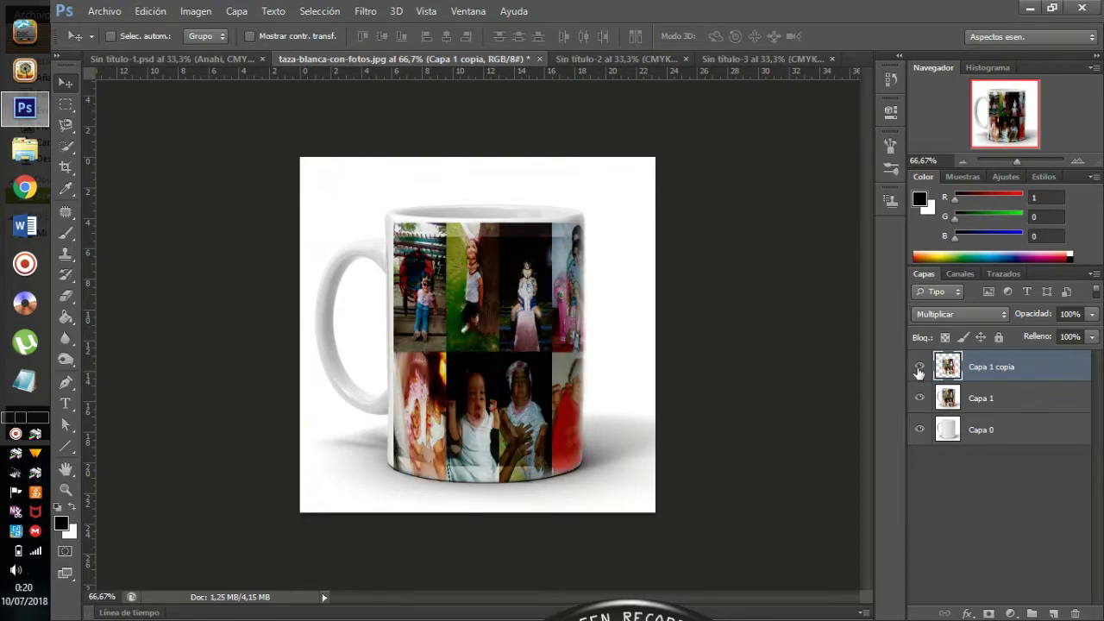
click(919, 367)
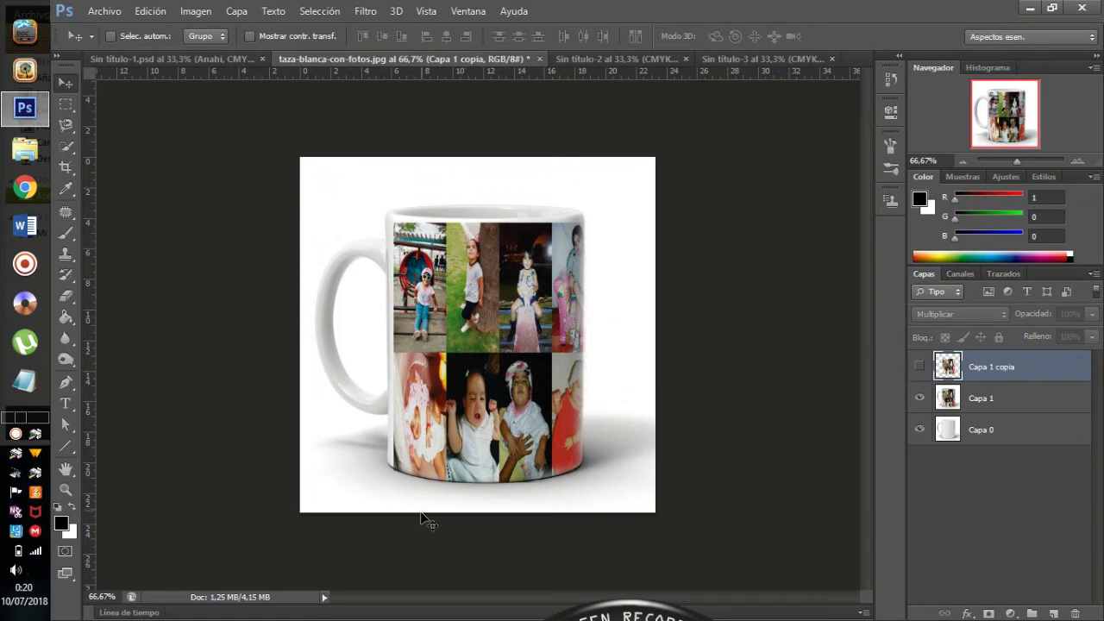
Close the 8,5 cm-high document and place the two-girls-in-pink photo in the 9,5 cm canvas's upper-left corner, scaled to 13.80% by 16.00%.
click(616, 62)
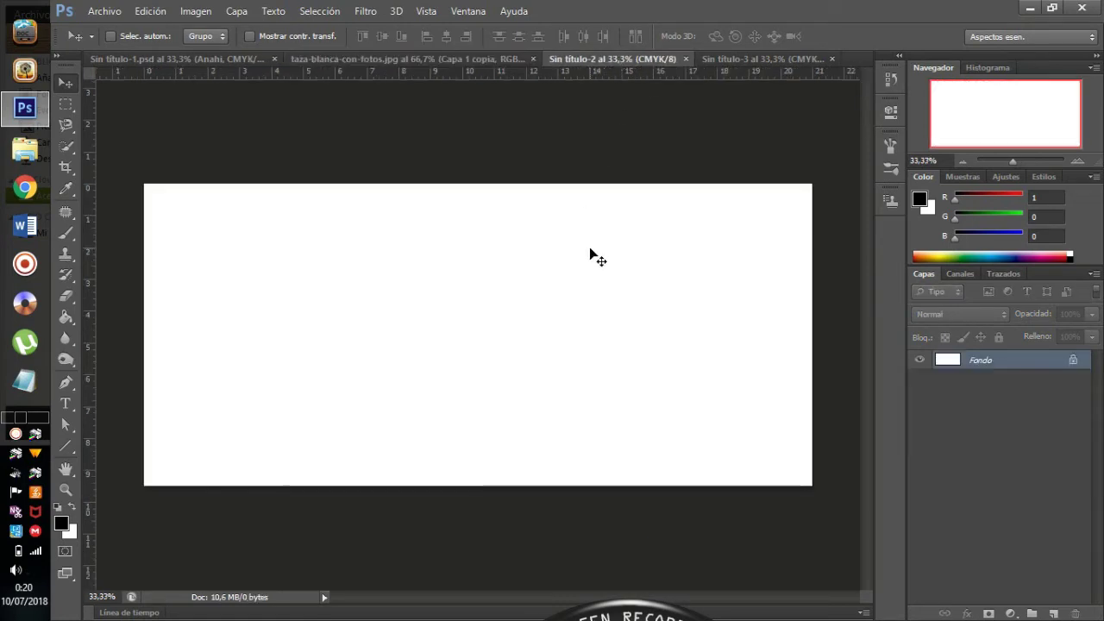
click(831, 60)
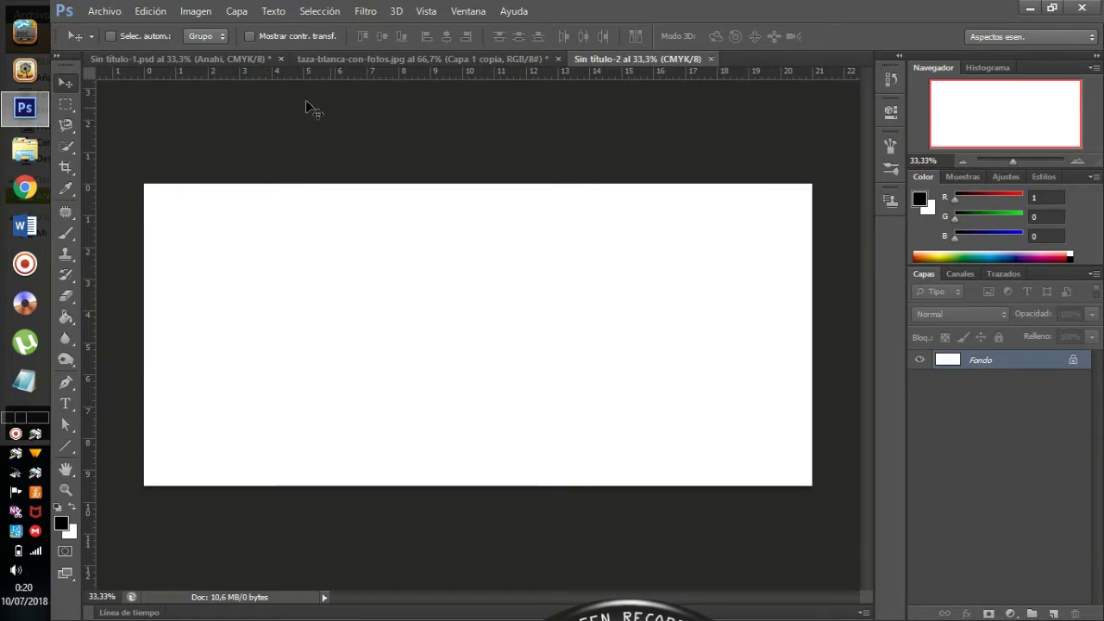
click(112, 11)
click(166, 272)
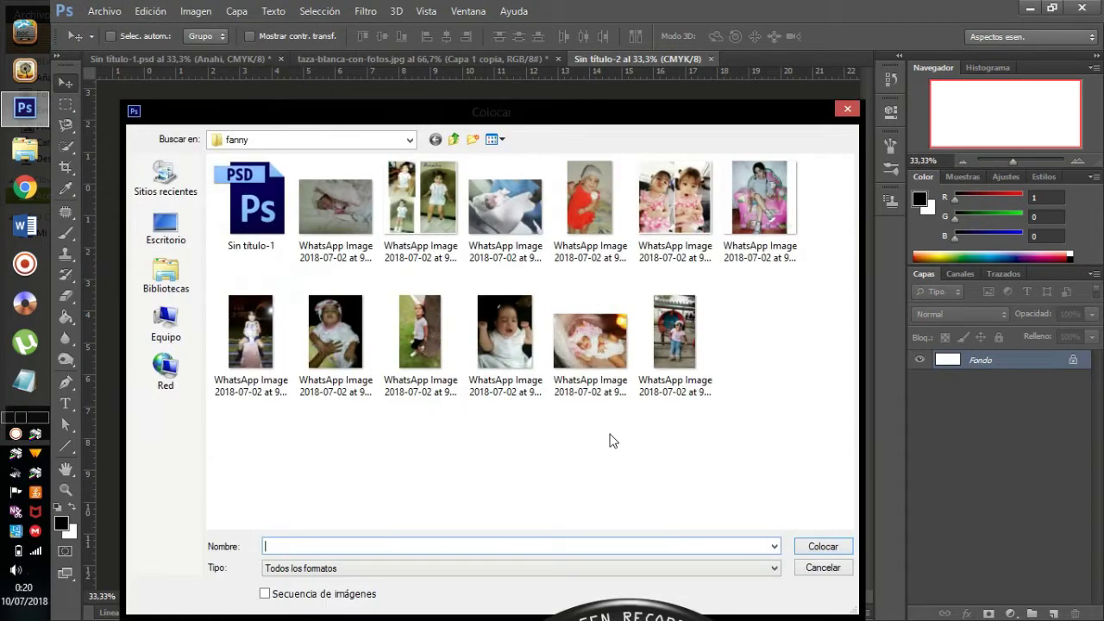
click(690, 218)
double_click(690, 218)
drag(527, 285, 336, 285)
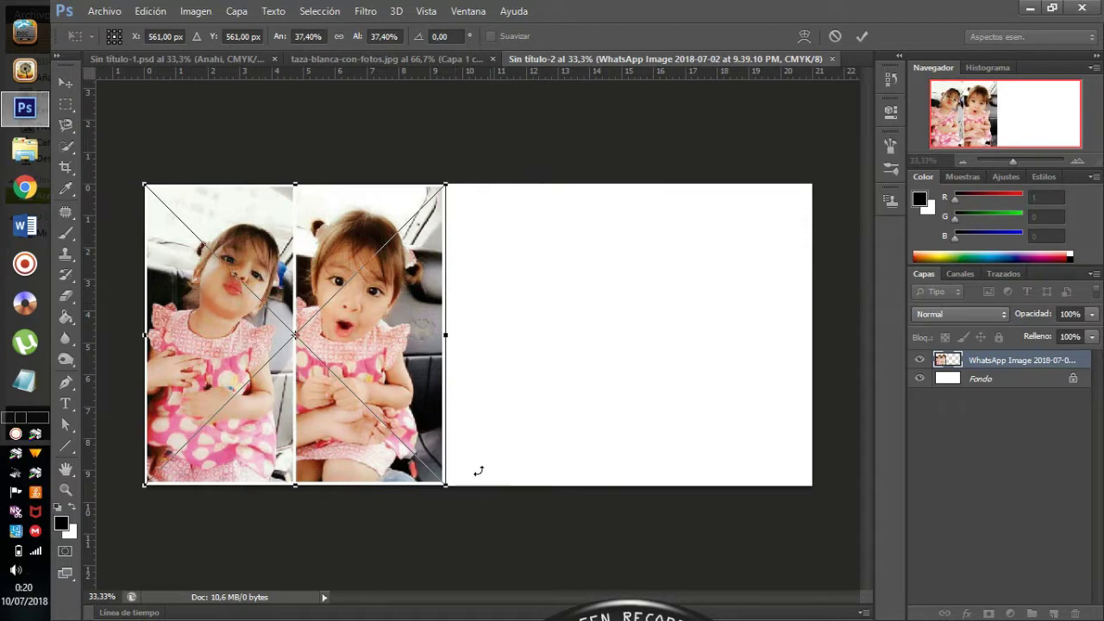
drag(447, 489, 257, 316)
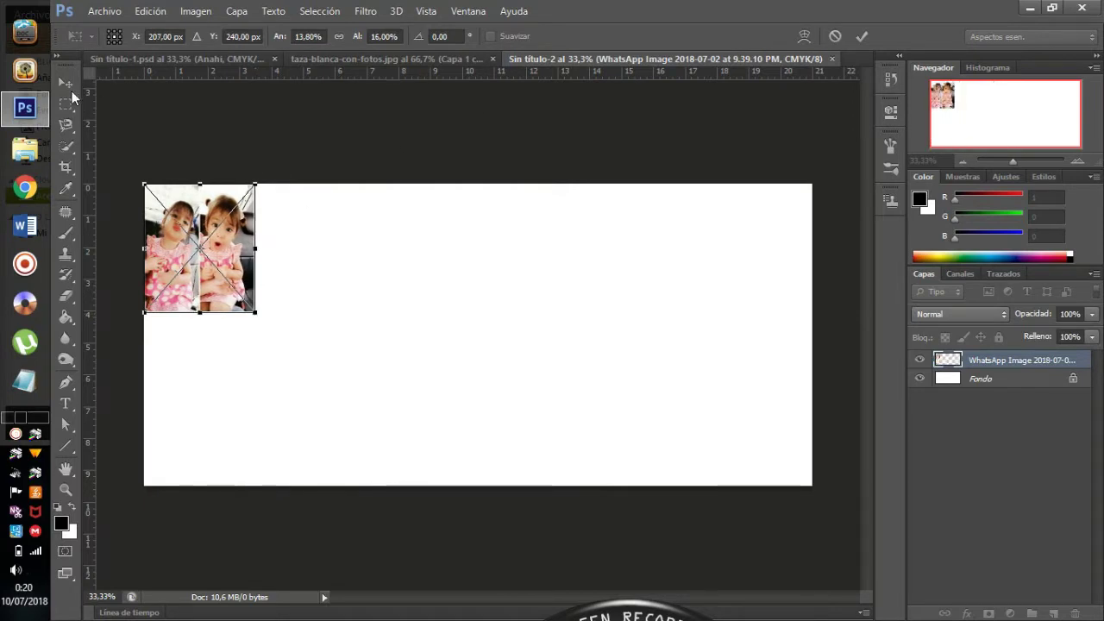
click(66, 82)
click(492, 250)
Add horizontal and vertical guides through the canvas centre and stretch the photo down to the horizontal guide, at 13.70% by 18.70%.
drag(580, 74, 523, 332)
drag(92, 234, 479, 271)
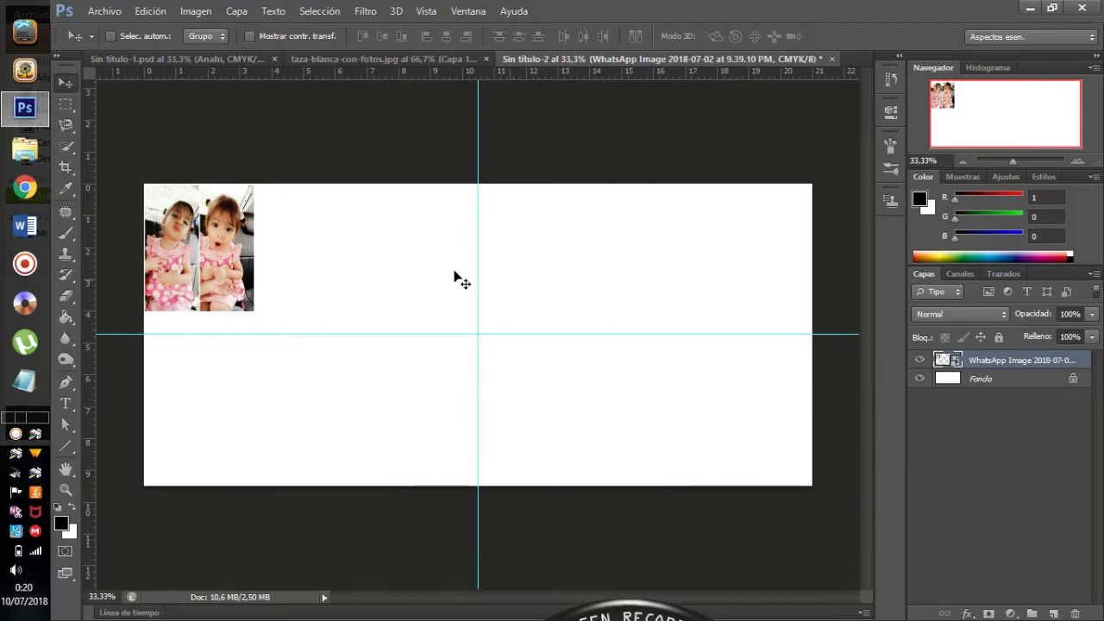
key(ctrl+t)
drag(255, 314, 254, 336)
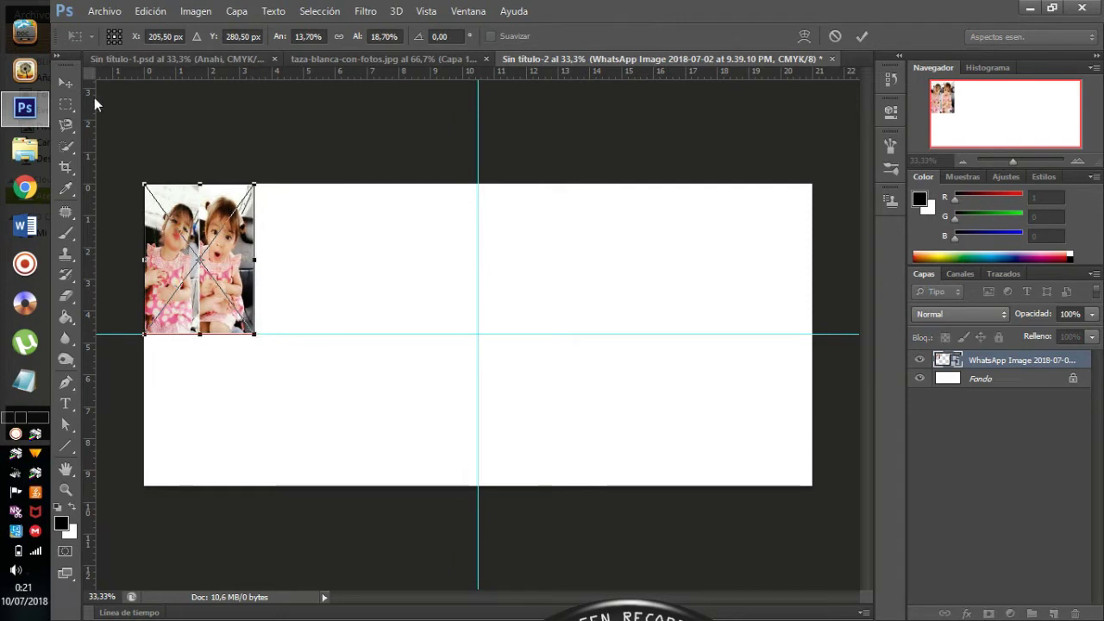
click(72, 91)
click(500, 249)
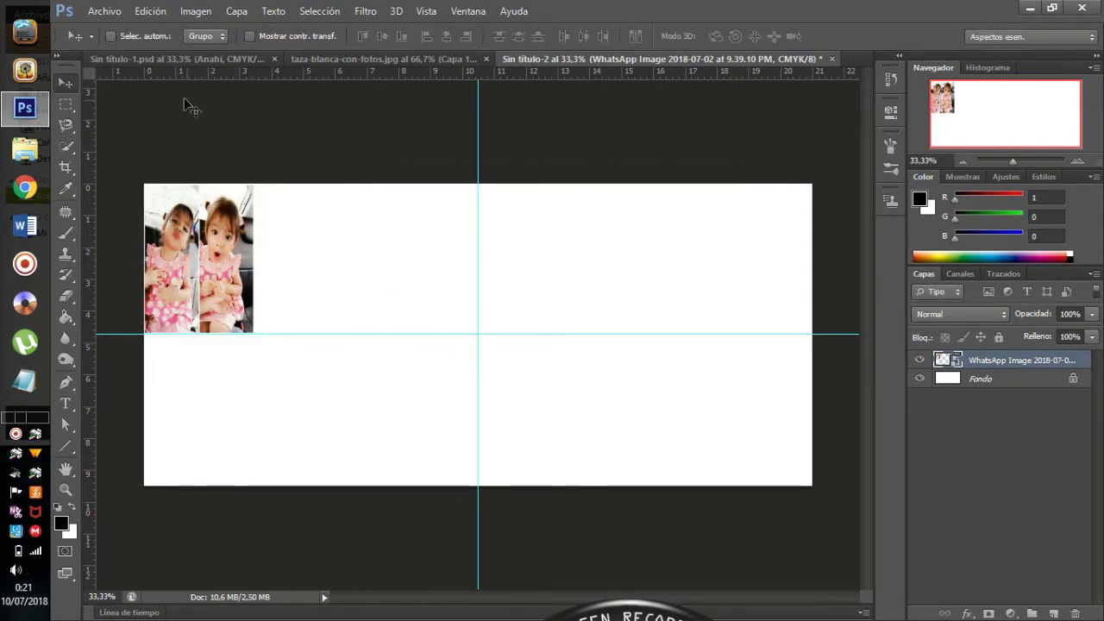
Check the finished photo collage in Sin título-1.psd, and close the practice document Sin título-2 without saving.
click(159, 64)
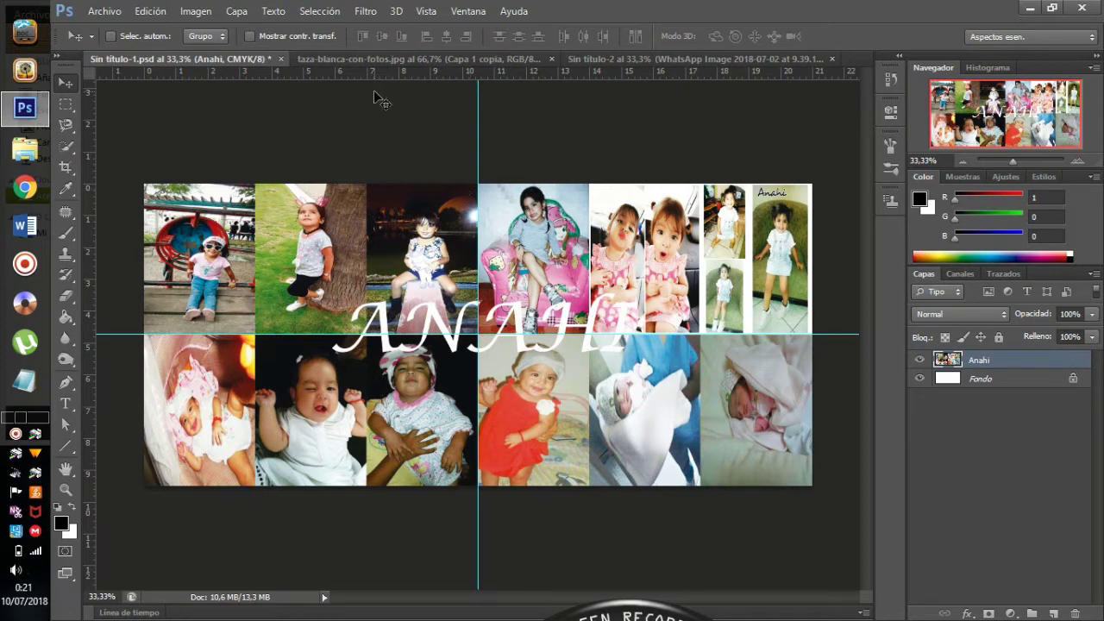
click(754, 60)
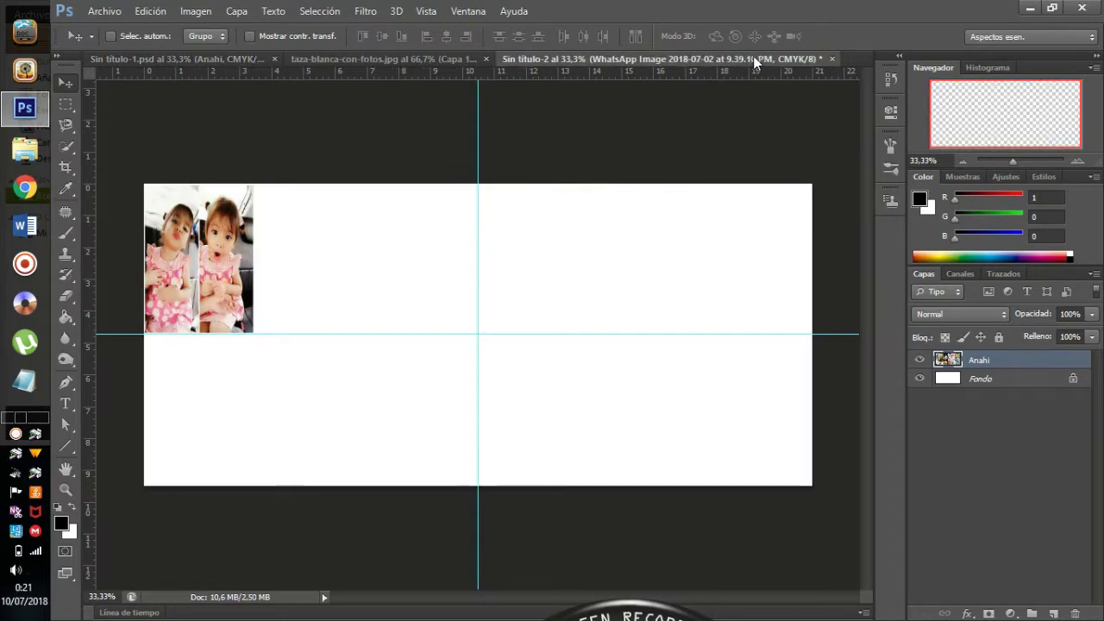
click(832, 58)
click(587, 254)
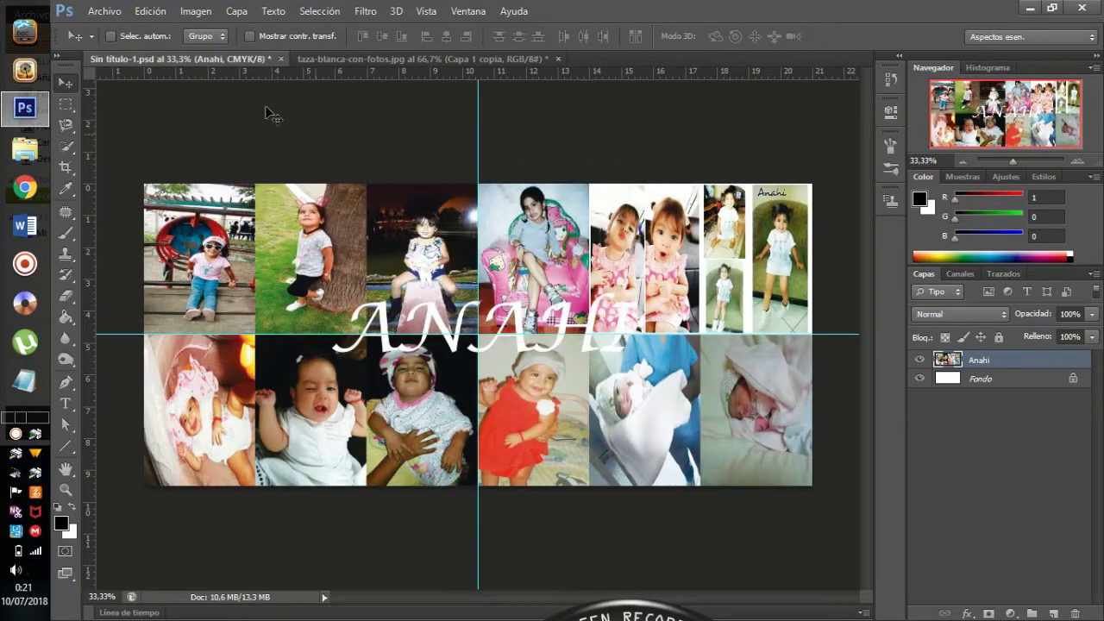
Create a new A4 document, 210 × 297 mm at 300 ppi, from the Papel internacional preset.
click(92, 12)
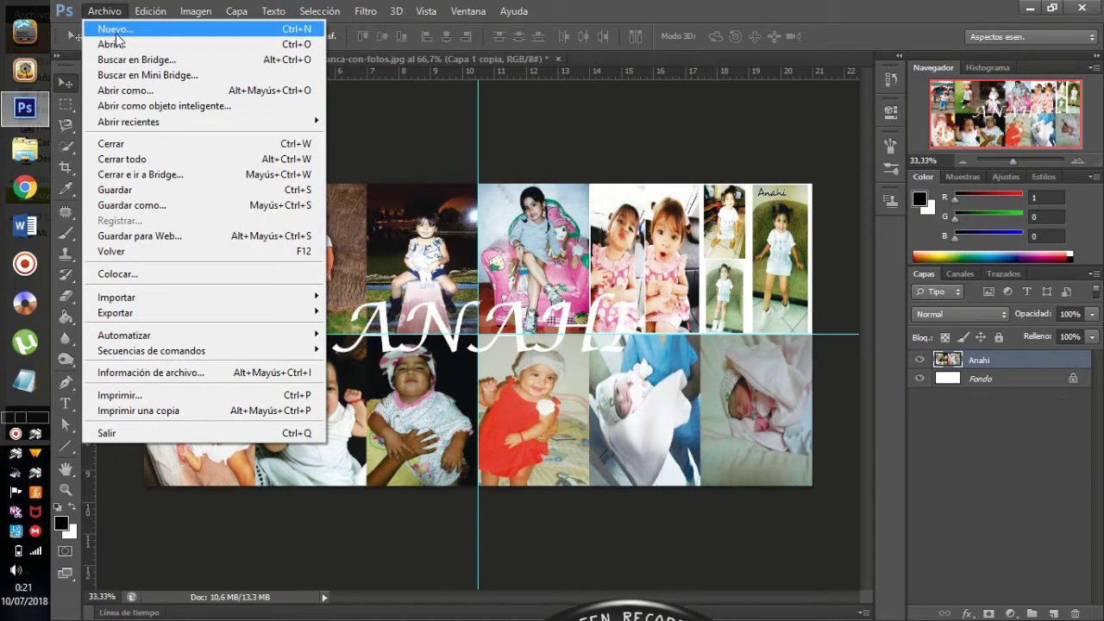
click(116, 31)
click(506, 214)
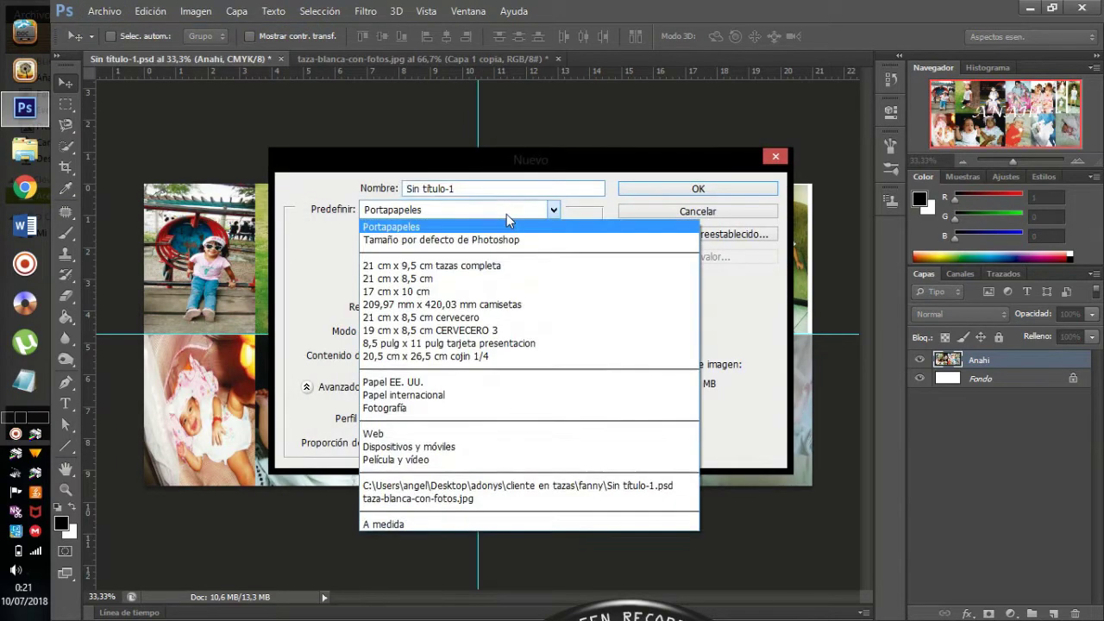
click(471, 402)
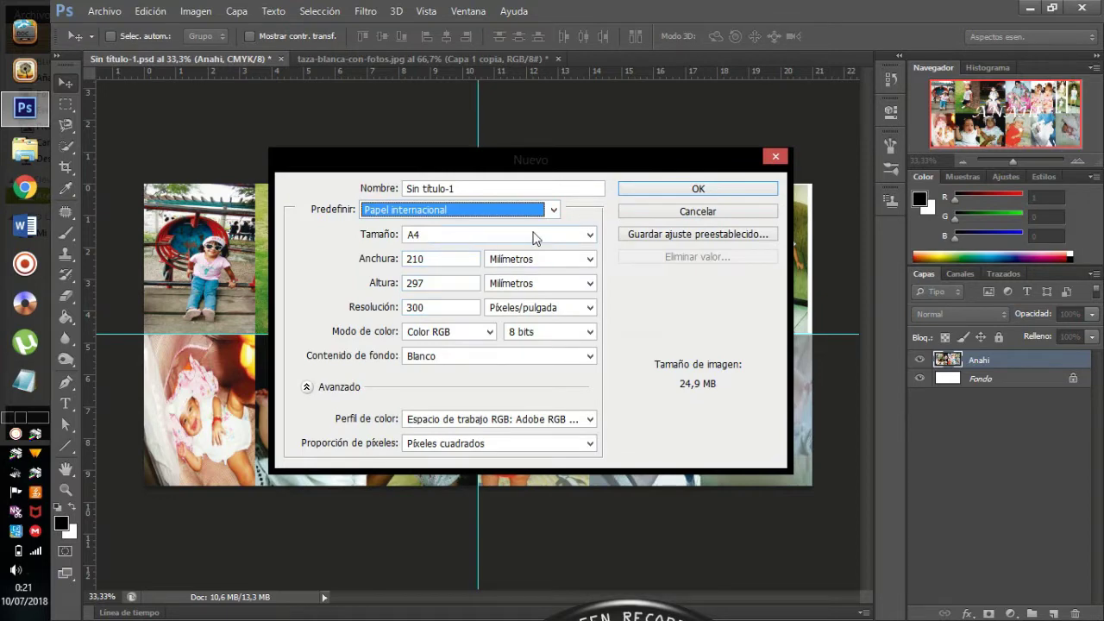
click(702, 189)
Add a vertical guide at the A4 page's centre and copy the finished collage layer from Sin título-1.psd onto the page, centred horizontally.
drag(89, 212, 477, 207)
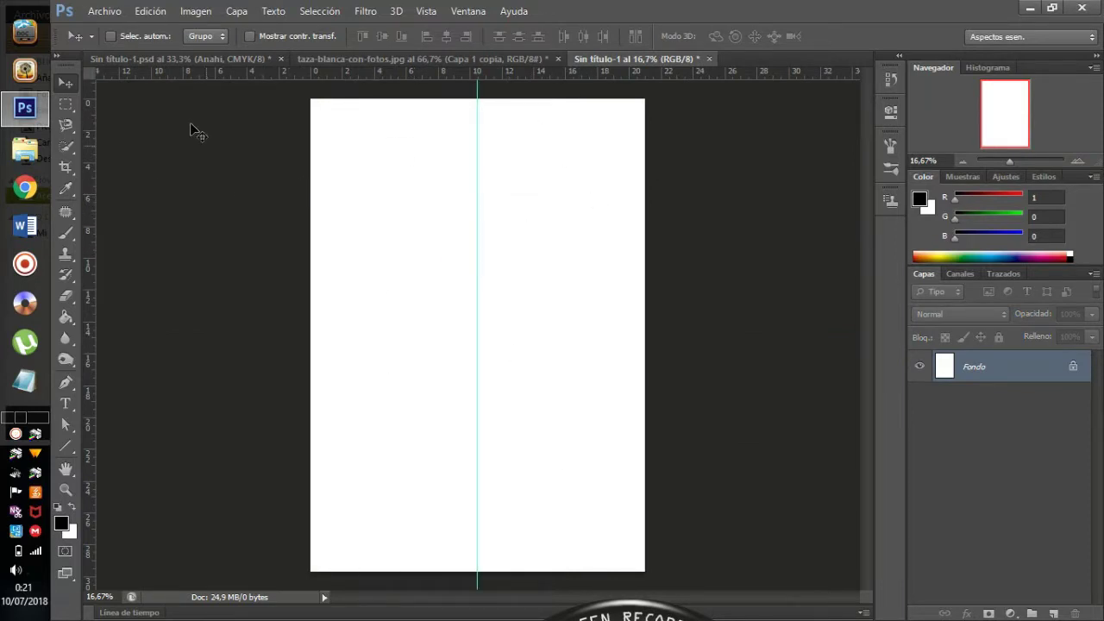
click(184, 62)
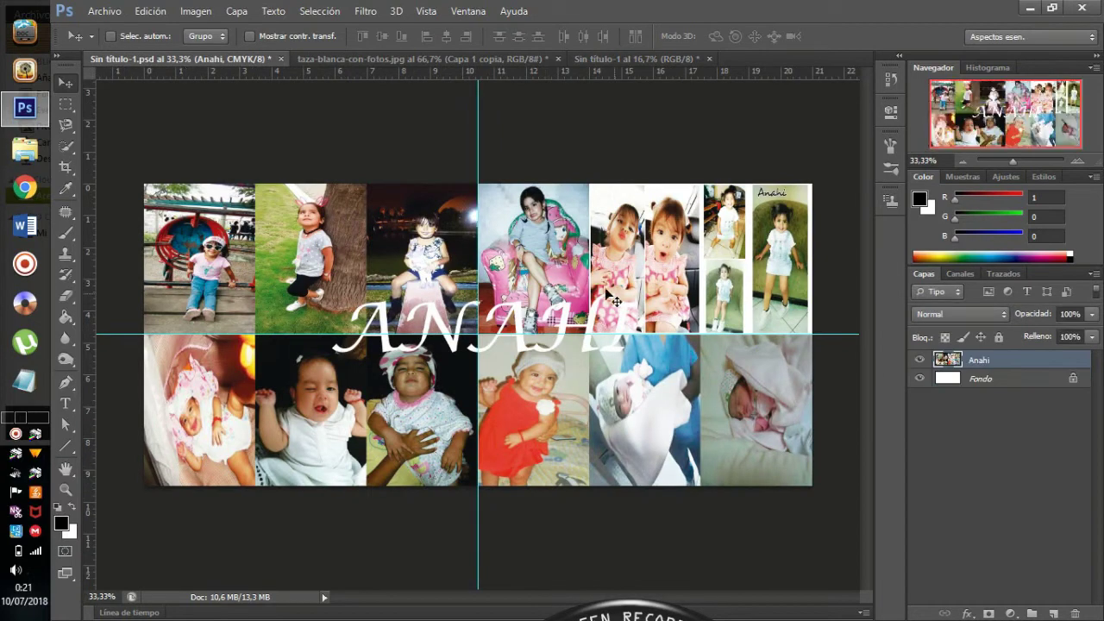
drag(638, 310, 546, 295)
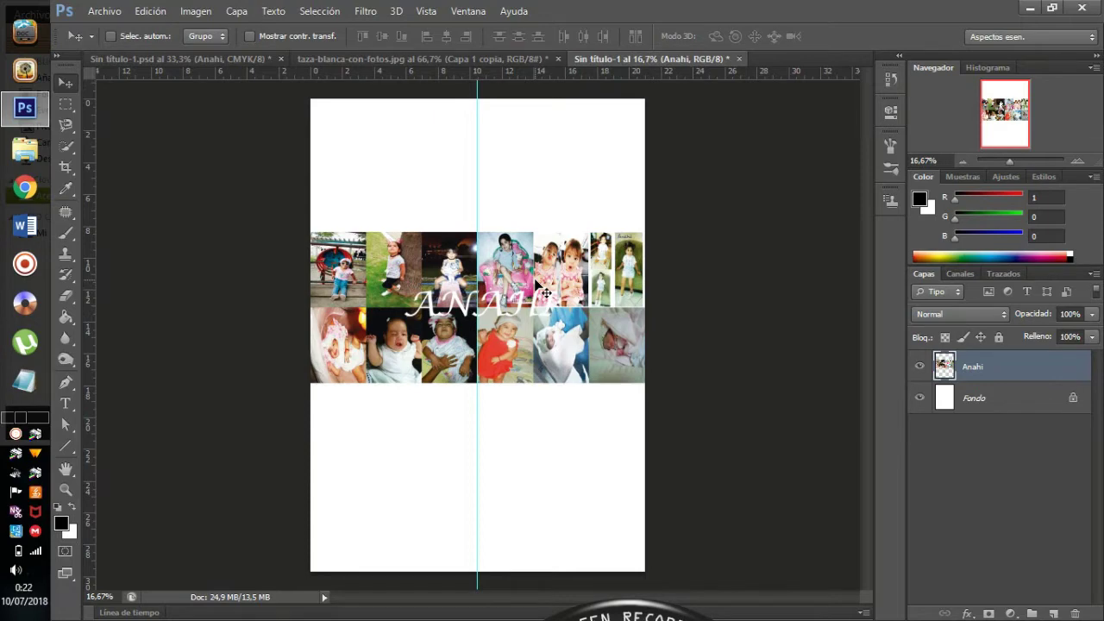
Flip the collage layer horizontally and rotate it 90° counterclockwise with Free Transform.
key(ctrl+t)
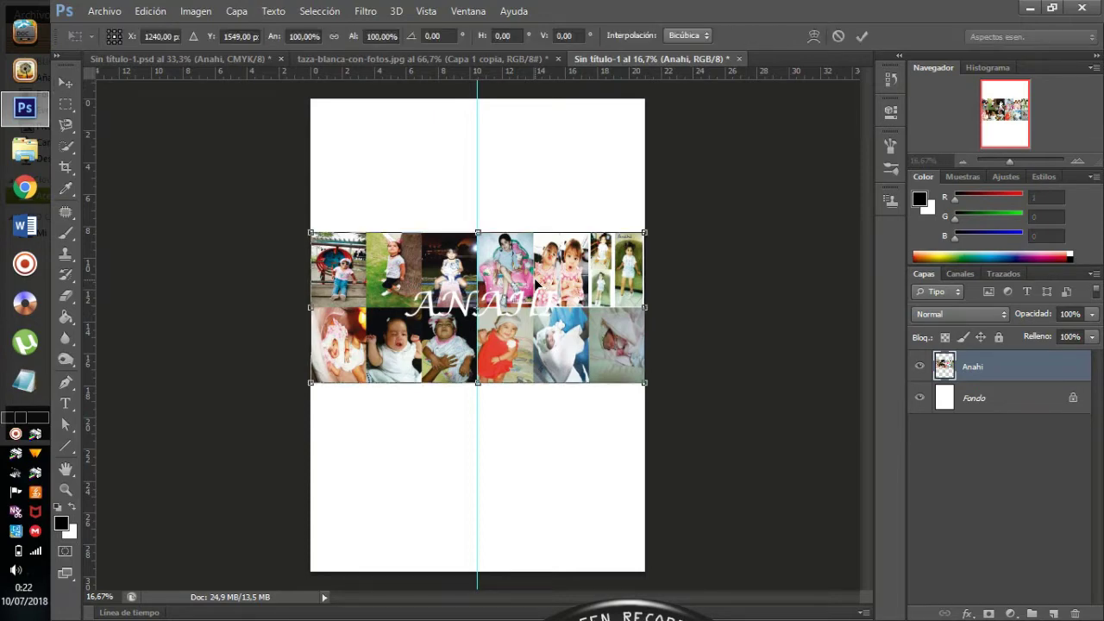
right_click(535, 282)
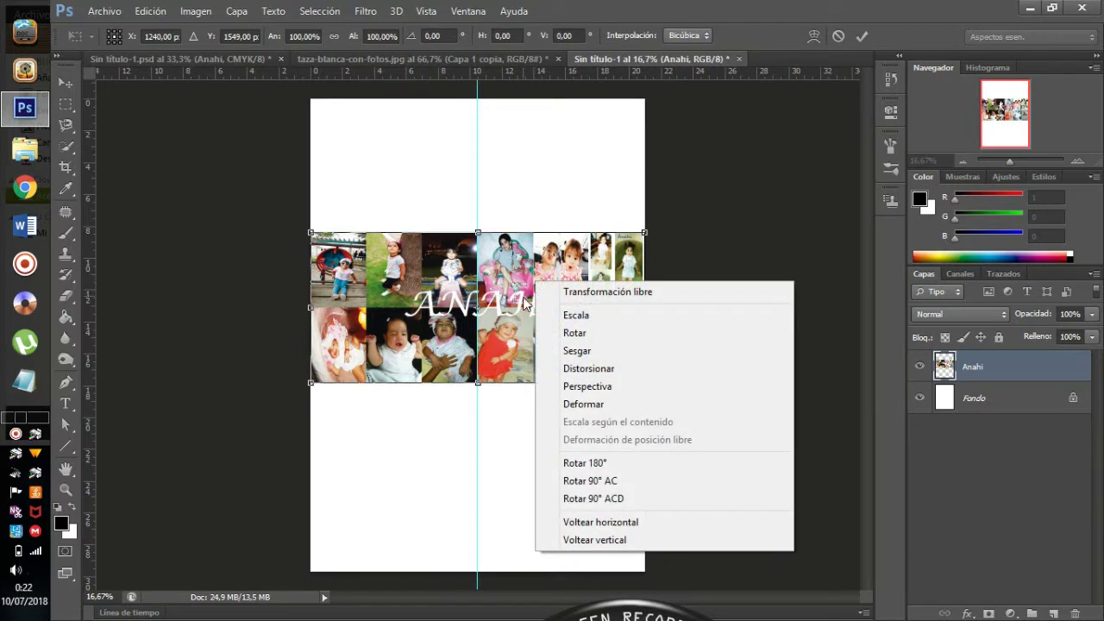
click(567, 523)
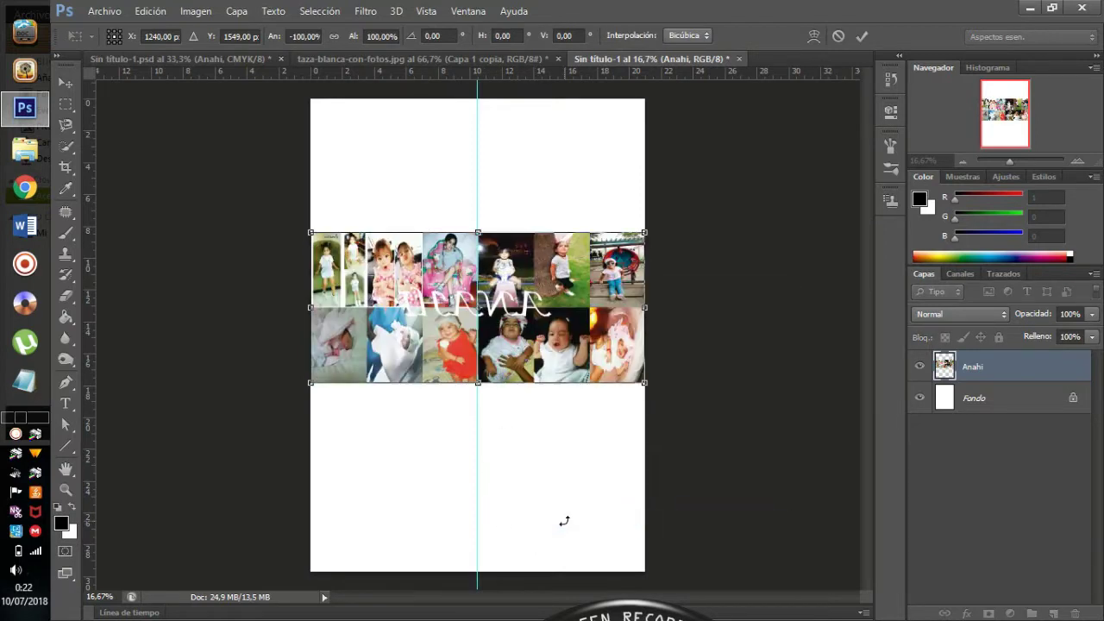
right_click(568, 327)
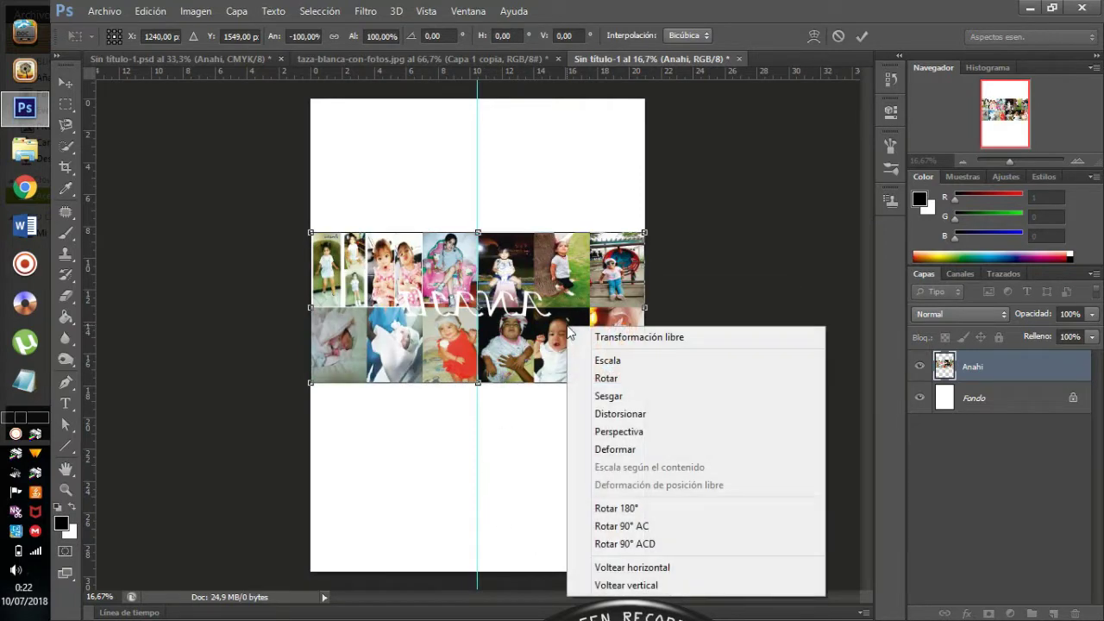
click(602, 545)
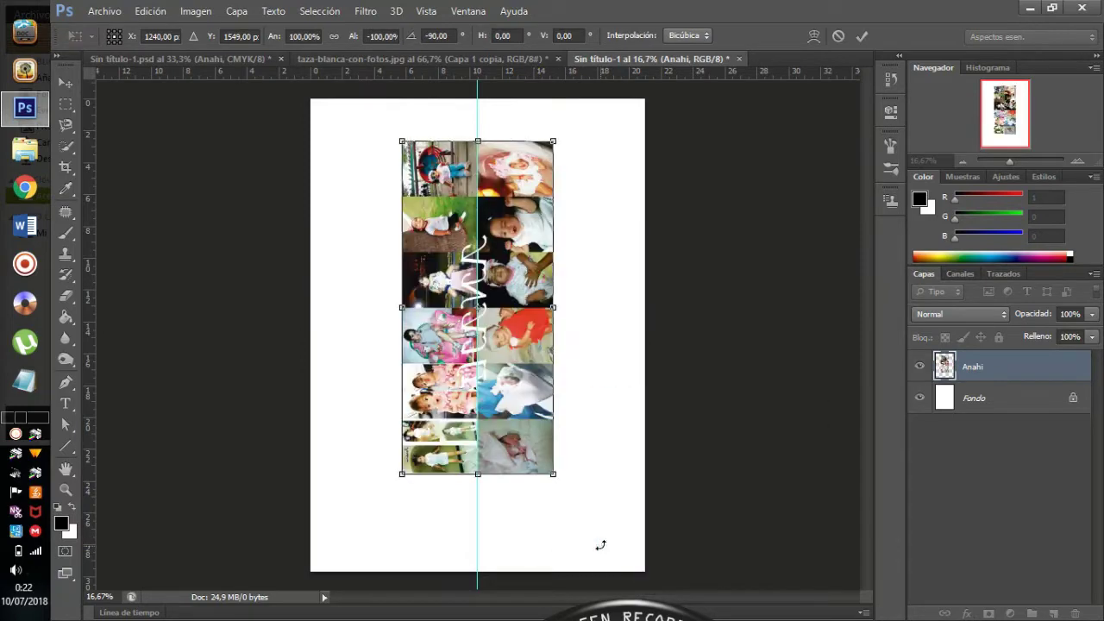
Move the rotated collage into the right half of the page, its left edge on the centre guide, and apply the transformation.
drag(522, 300, 597, 292)
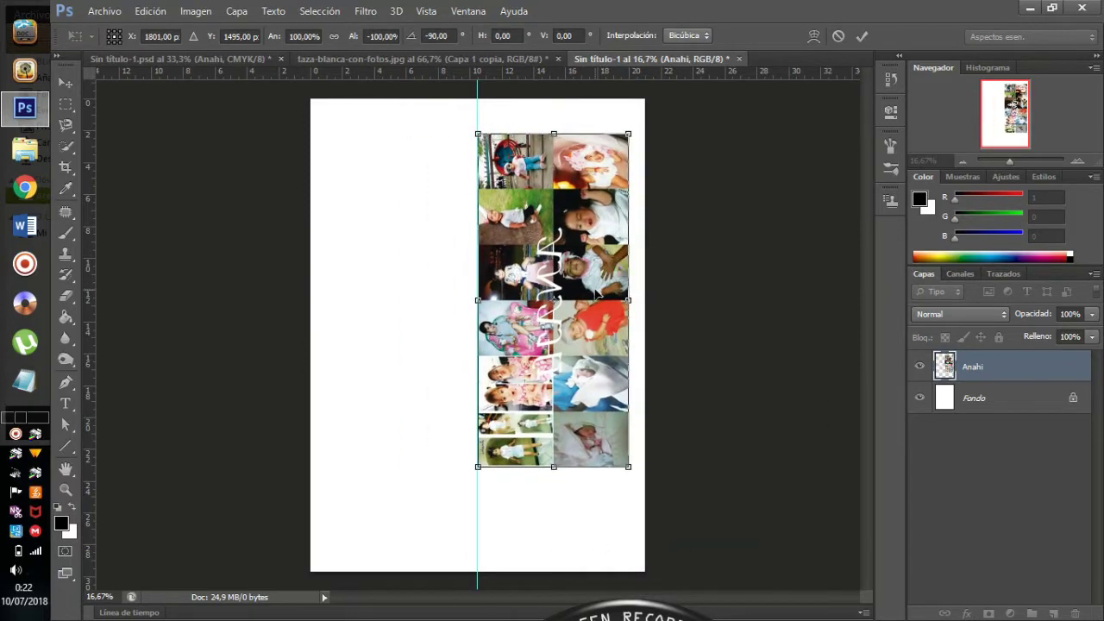
click(66, 82)
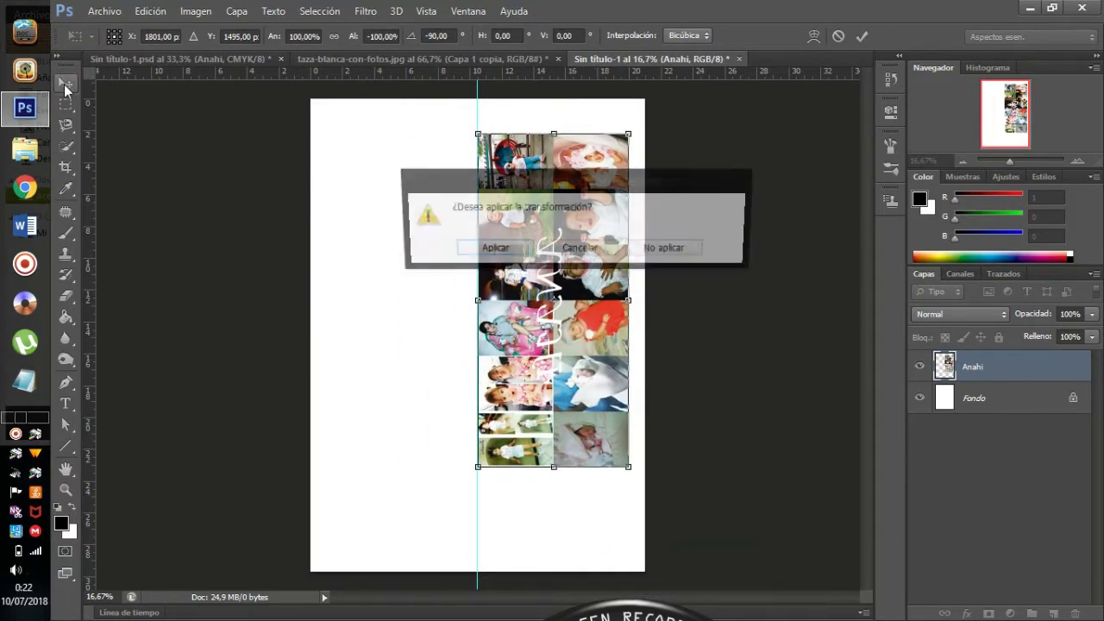
click(489, 250)
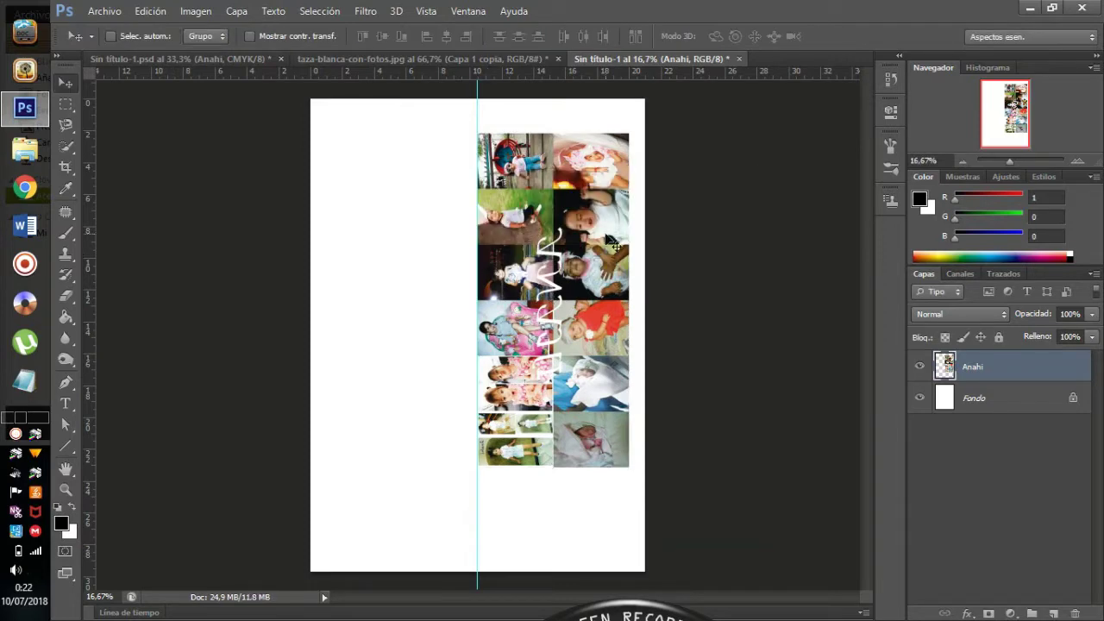
Open the print settings and accept the WF-2760 Series printer properties with Más Ajustes at the highest quality for Plain Paper / Bright White Paper.
click(104, 10)
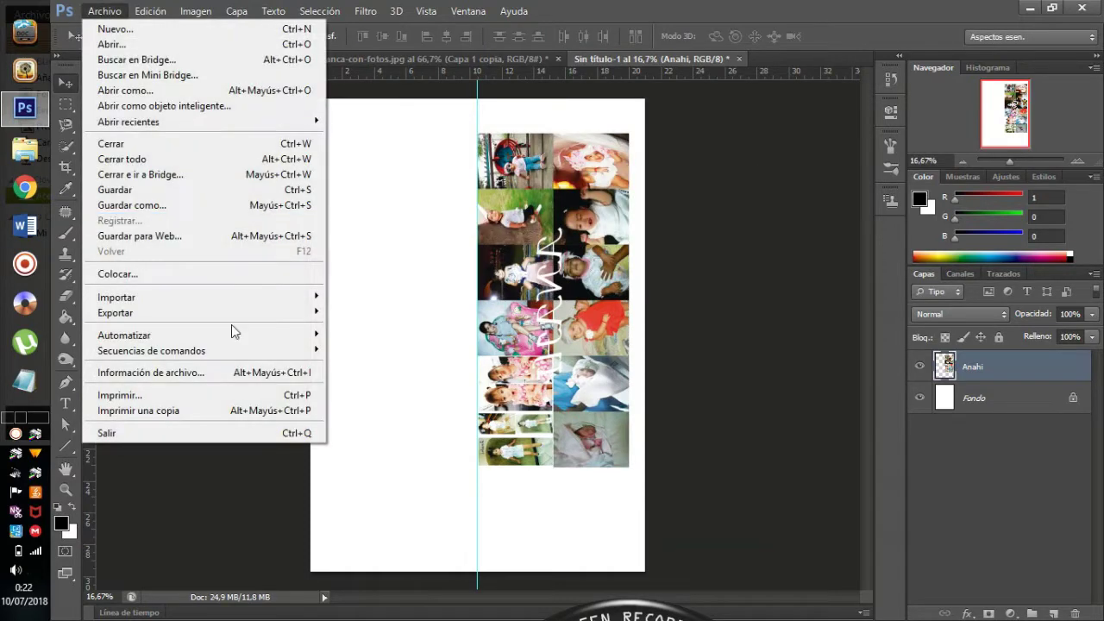
click(154, 395)
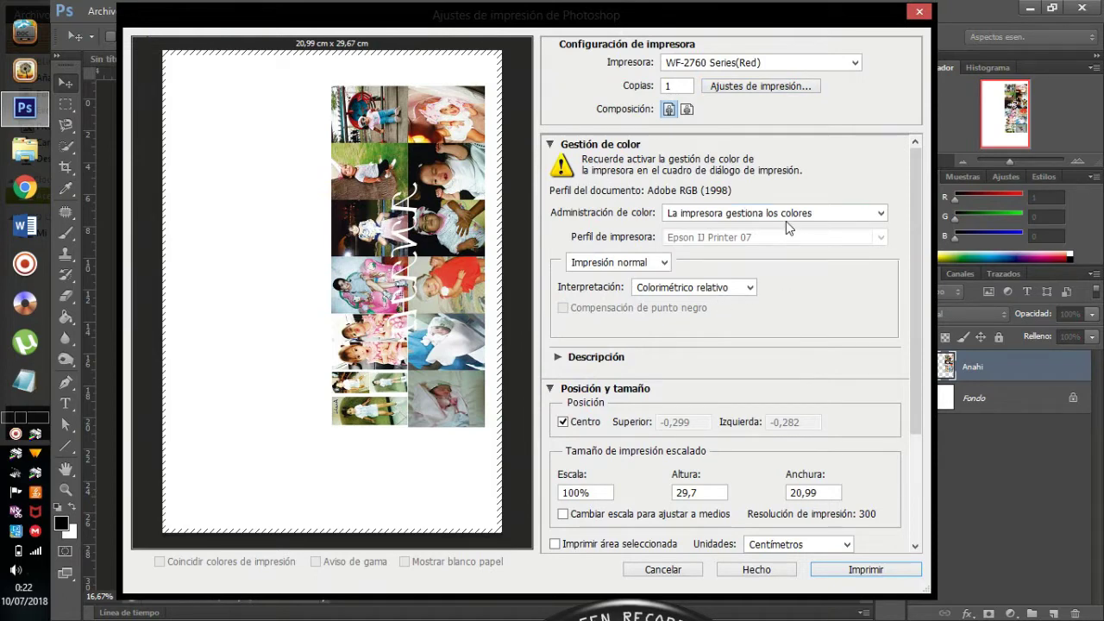
click(786, 89)
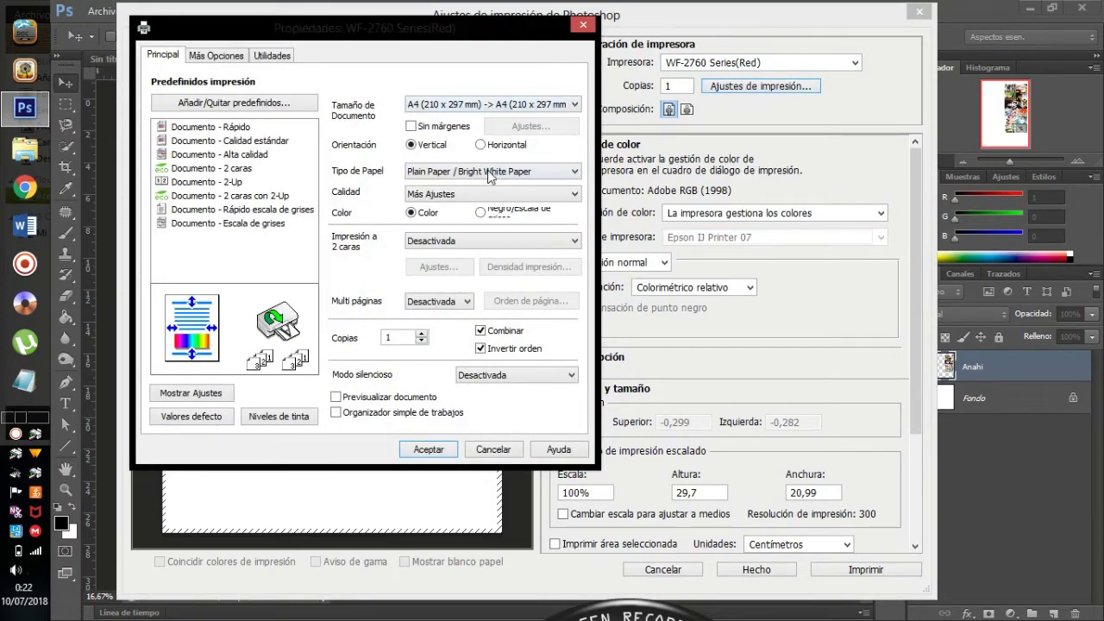
click(455, 202)
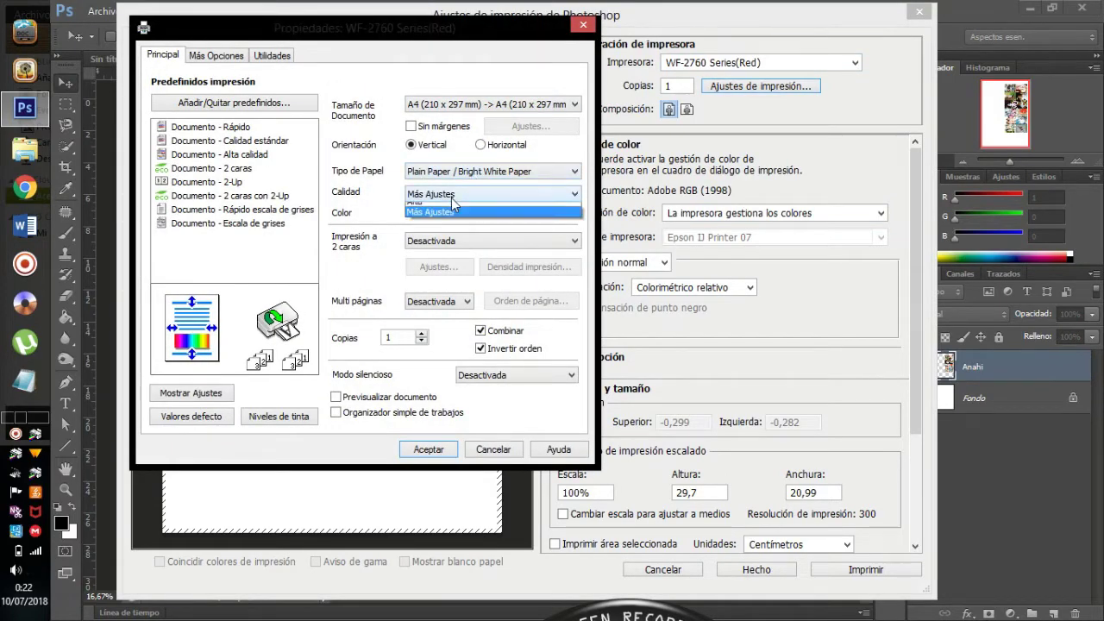
click(430, 252)
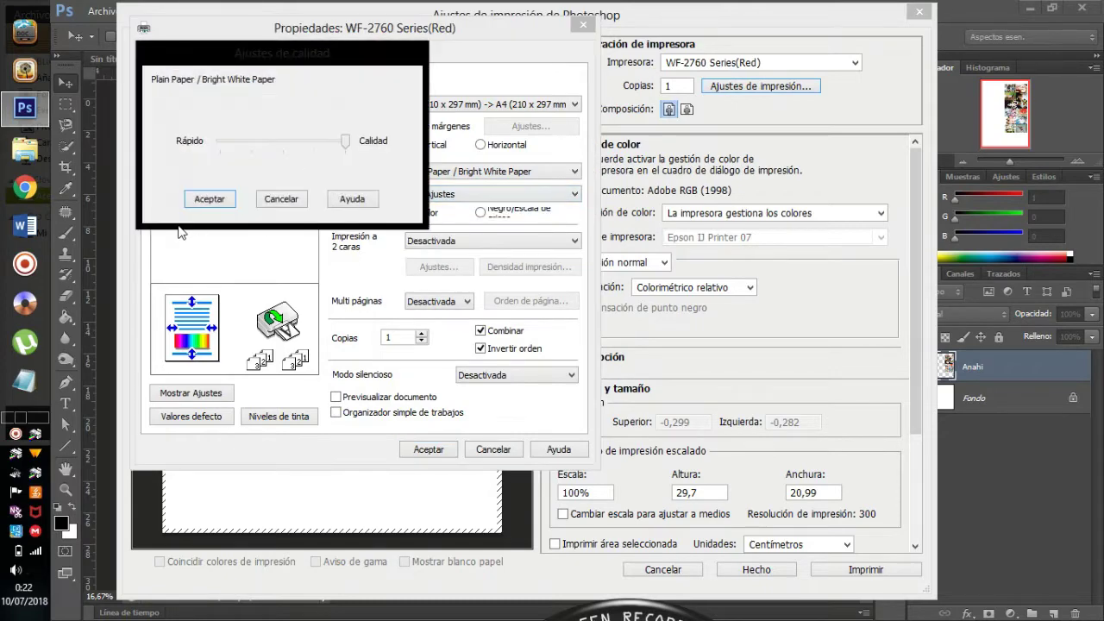
click(203, 201)
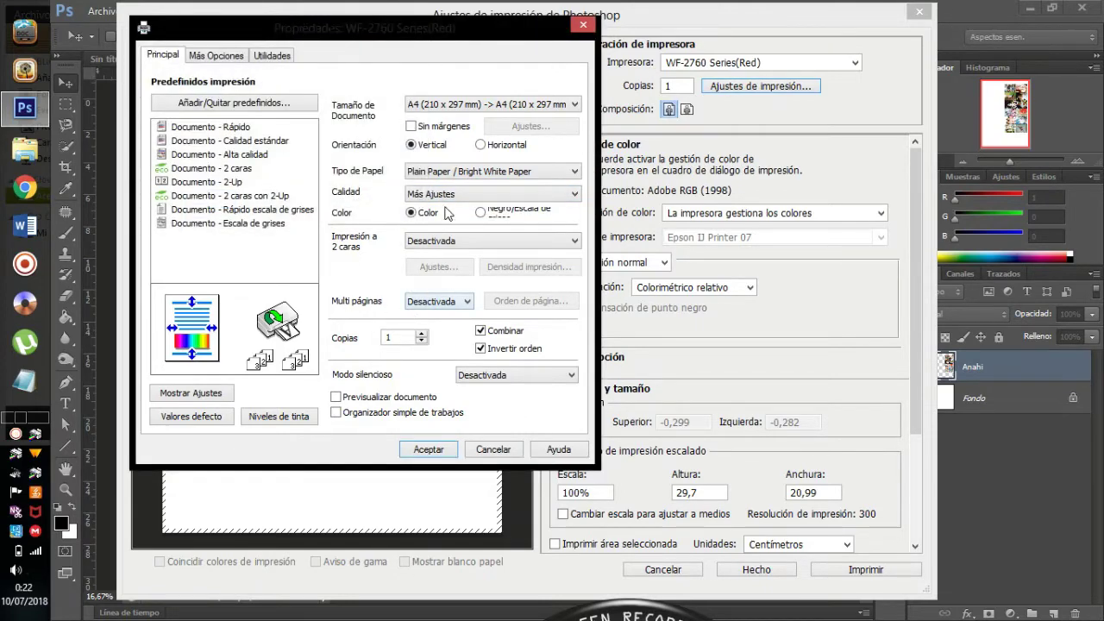
click(429, 449)
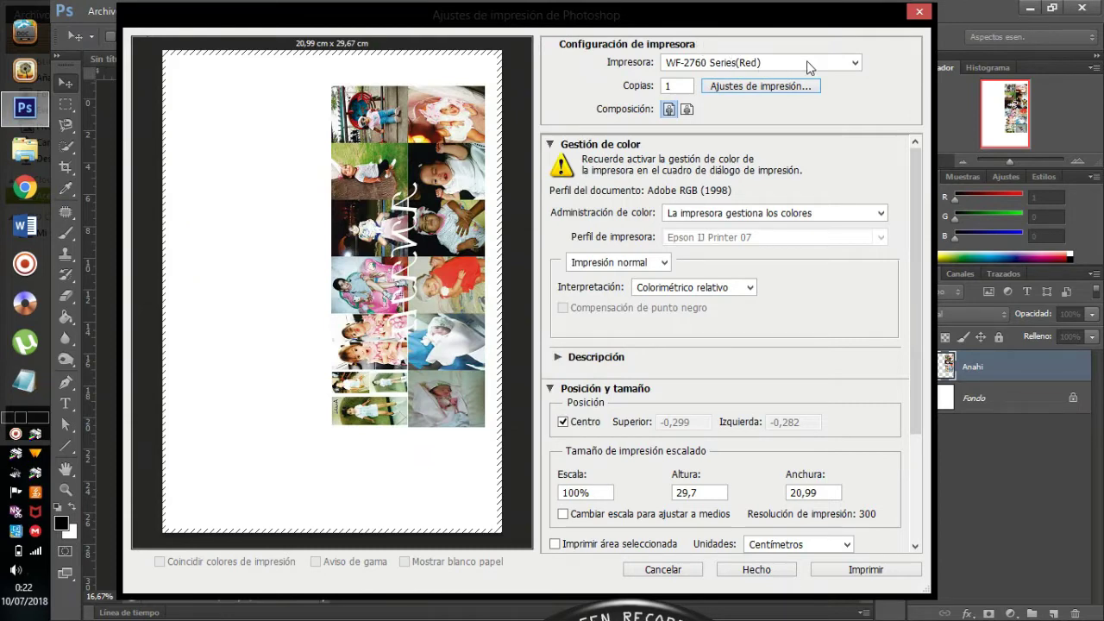
Choose EPSON L380 Series (Copiar 1) as the printer for the page.
click(855, 63)
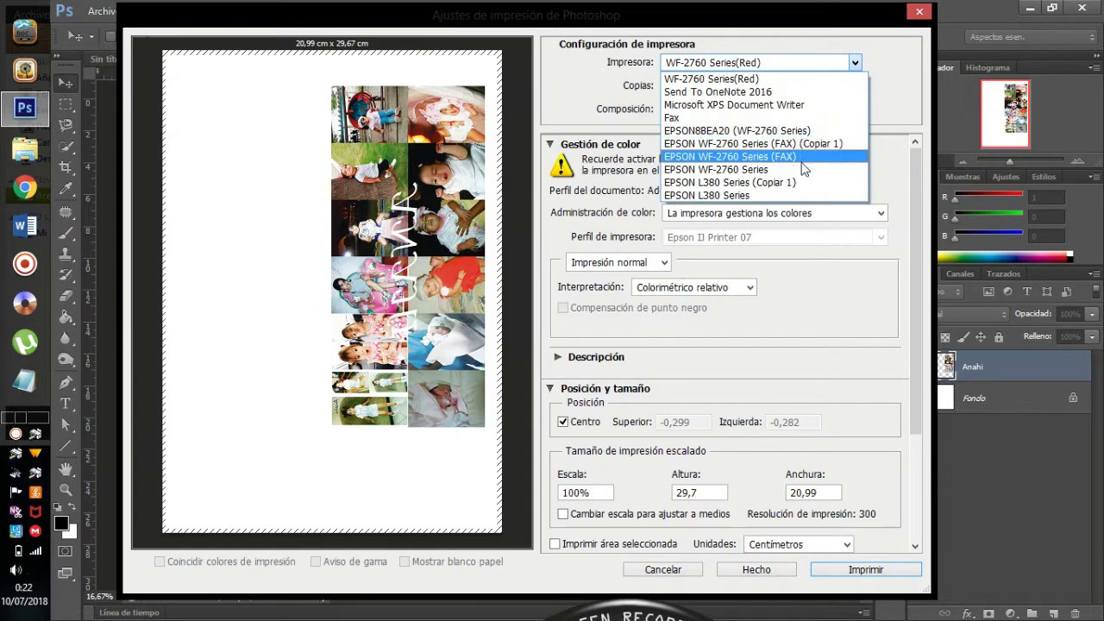
click(797, 182)
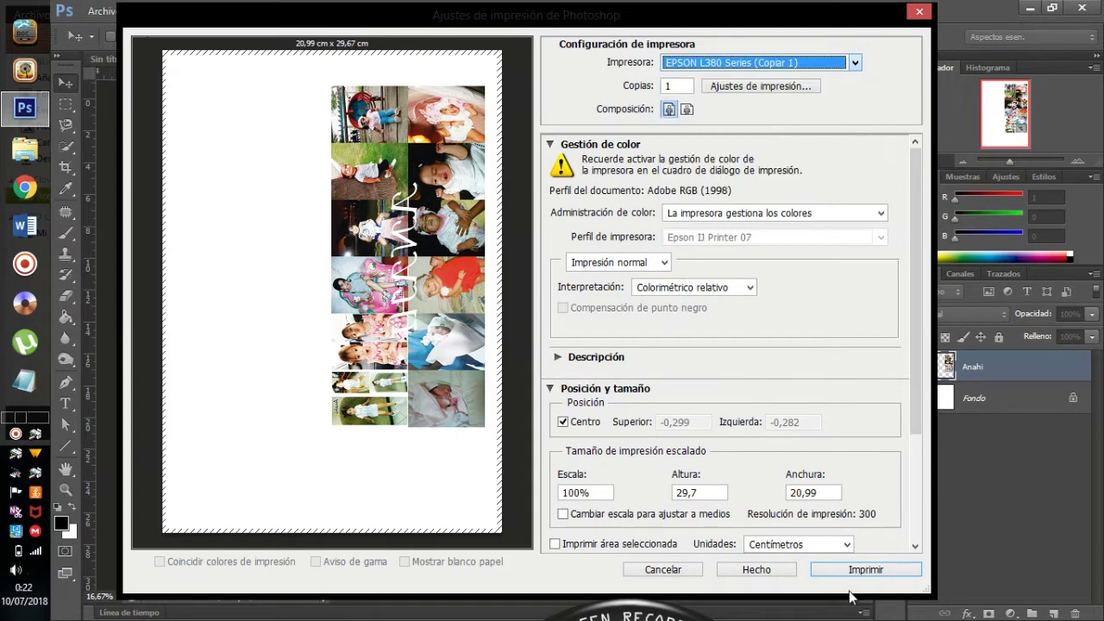